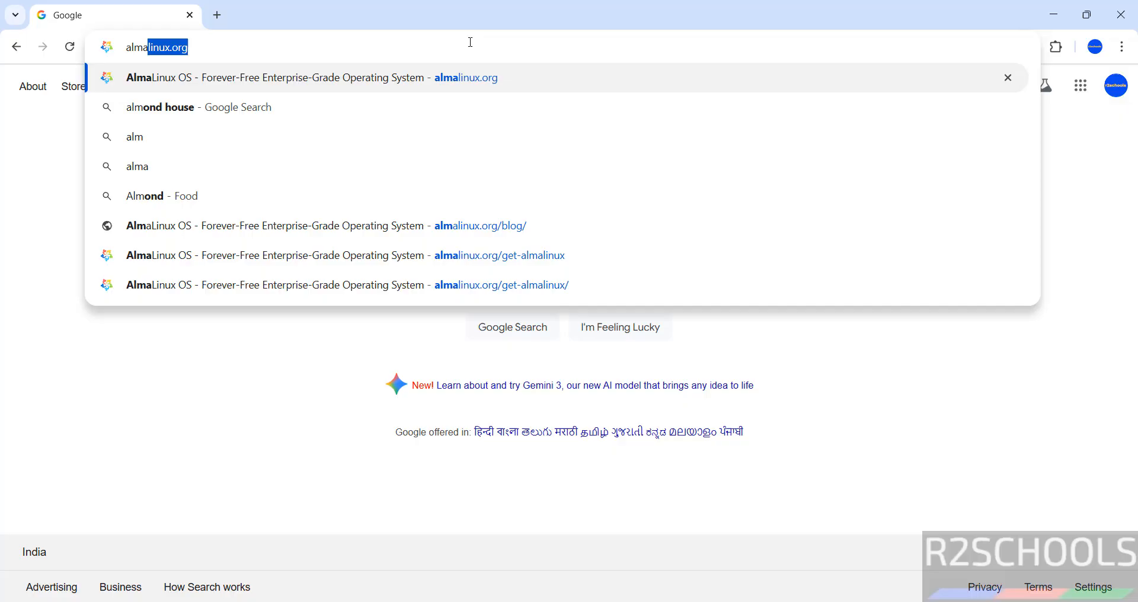
Step: Open the almalinux.org website from the browser address bar
text(linux.or)
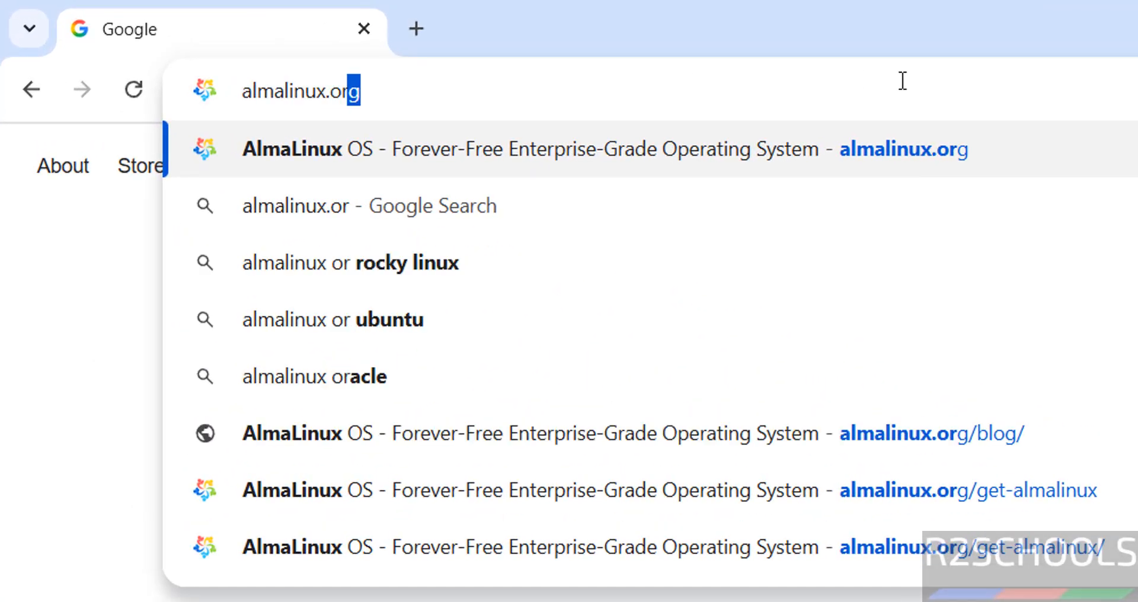
text(g)
key(Return)
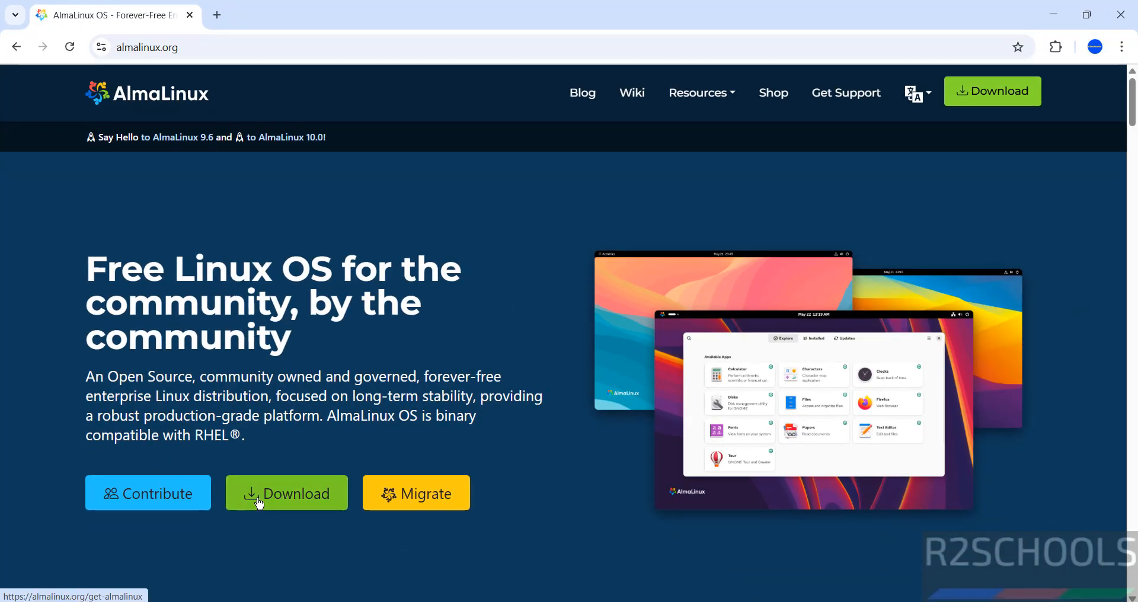
Step: Open the Get AlmaLinux OS page and review the ISO images offered for AlmaLinux OS 10 and 9
click(315, 551)
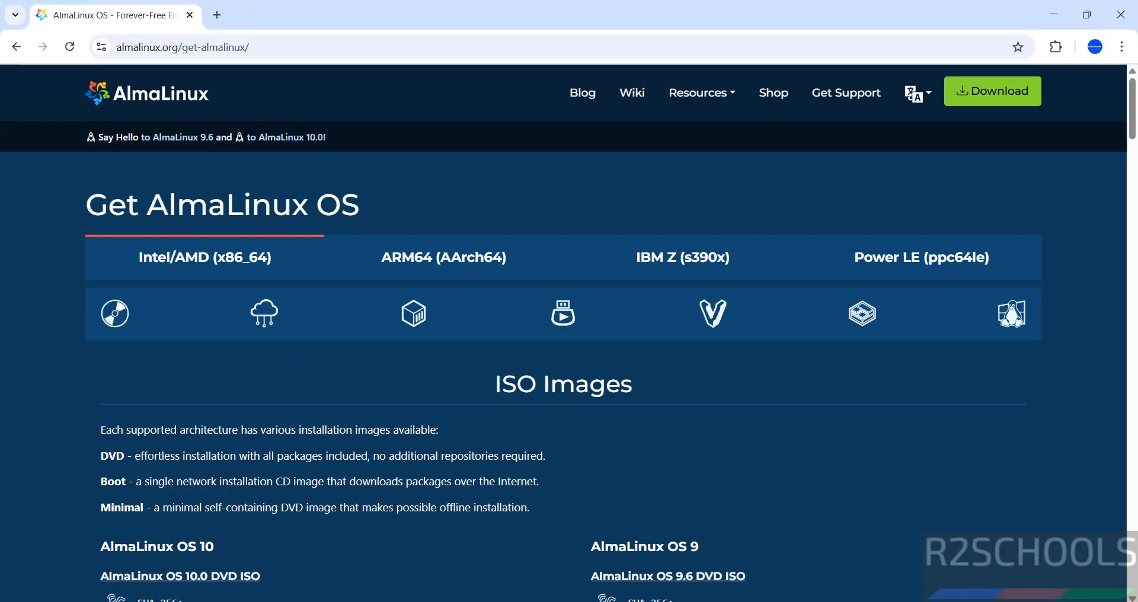
scroll(1130, 141, down, 2)
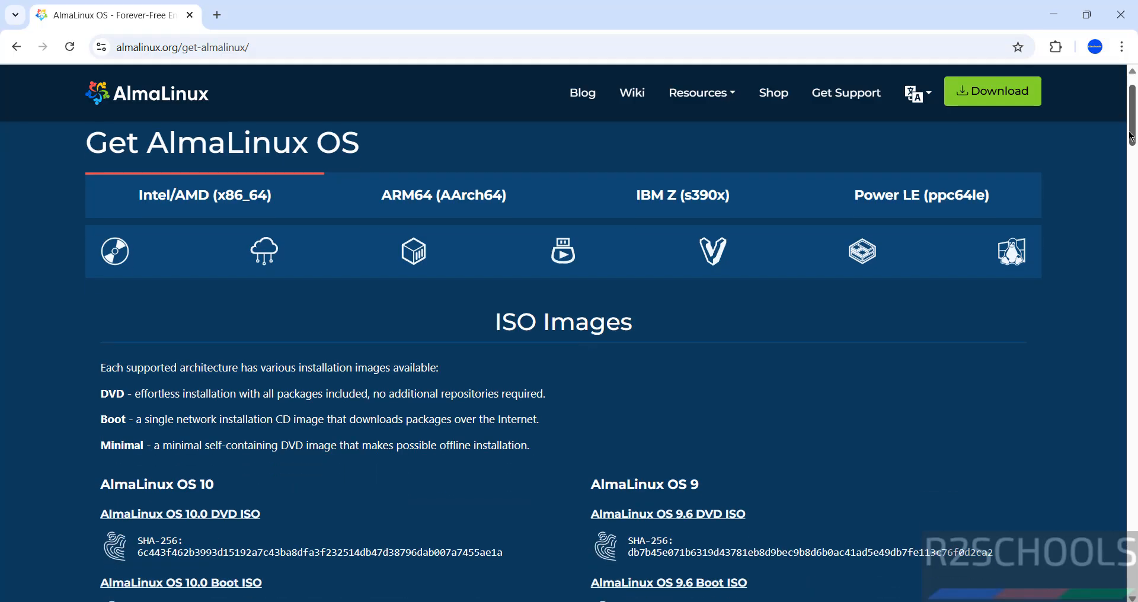
scroll(752, 468, down, 2)
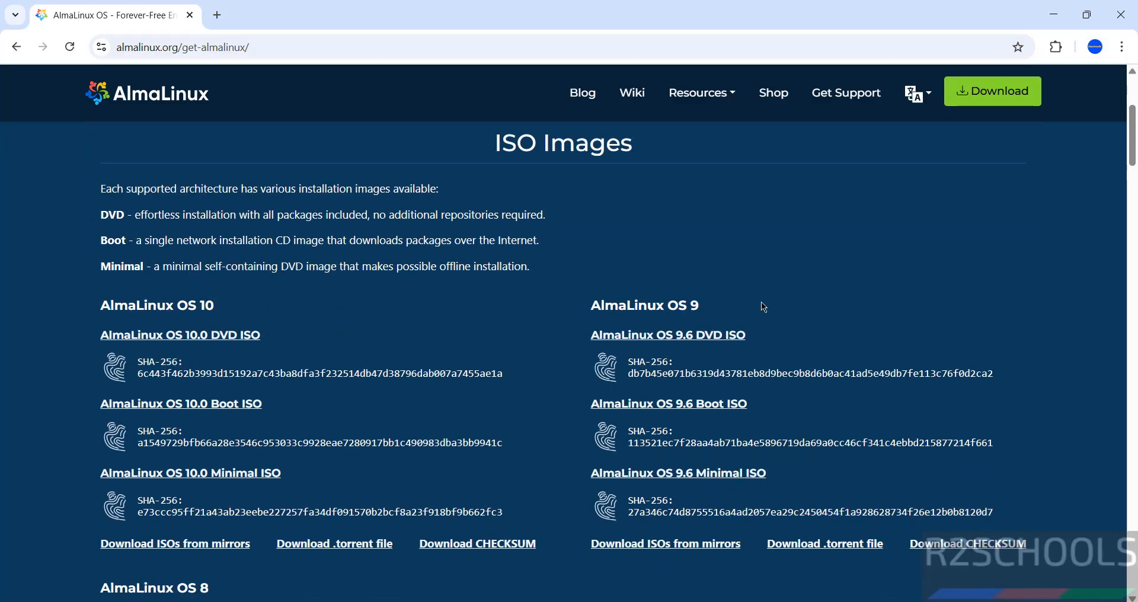
click(1132, 88)
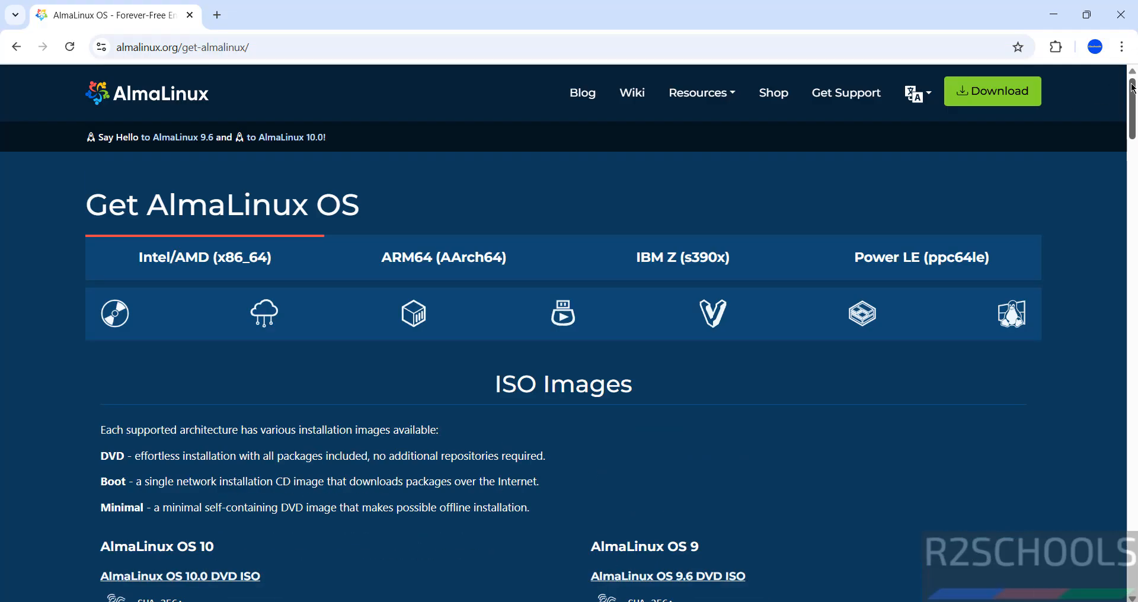
Step: Open the blog post announcing AlmaLinux OS 9.7 and follow its Intel/AMD (x86_64) installation ISO link
click(584, 98)
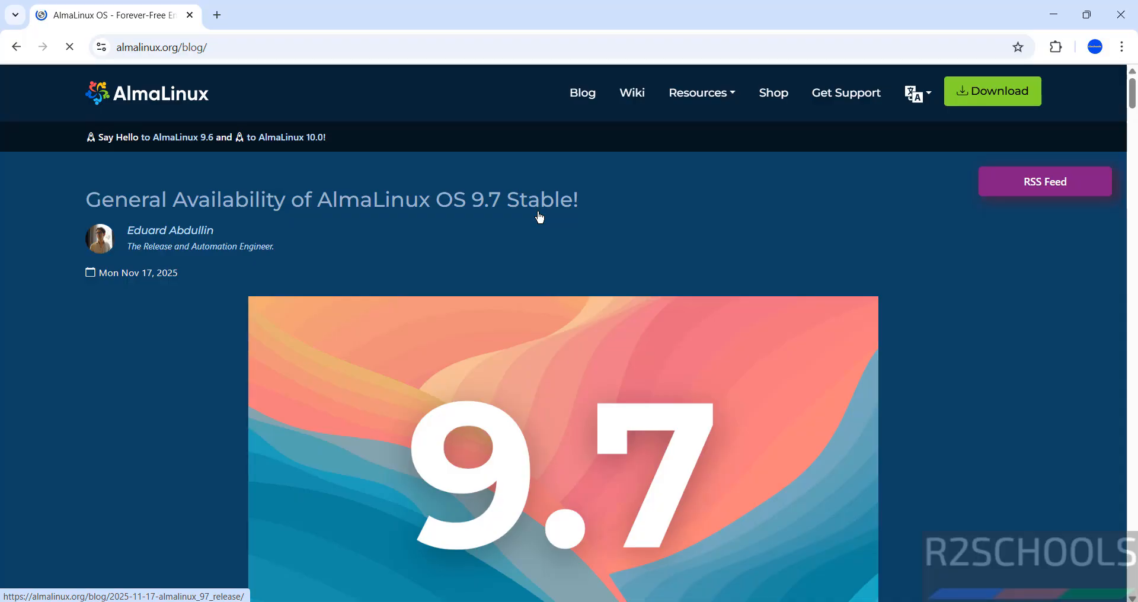
click(539, 217)
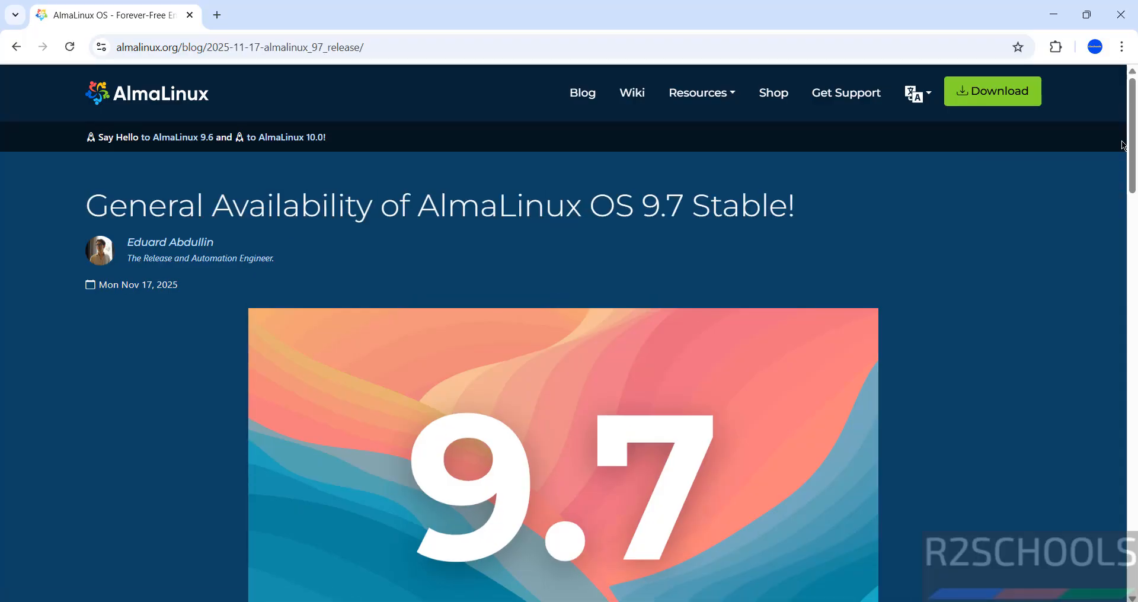
scroll(539, 216, down, 7)
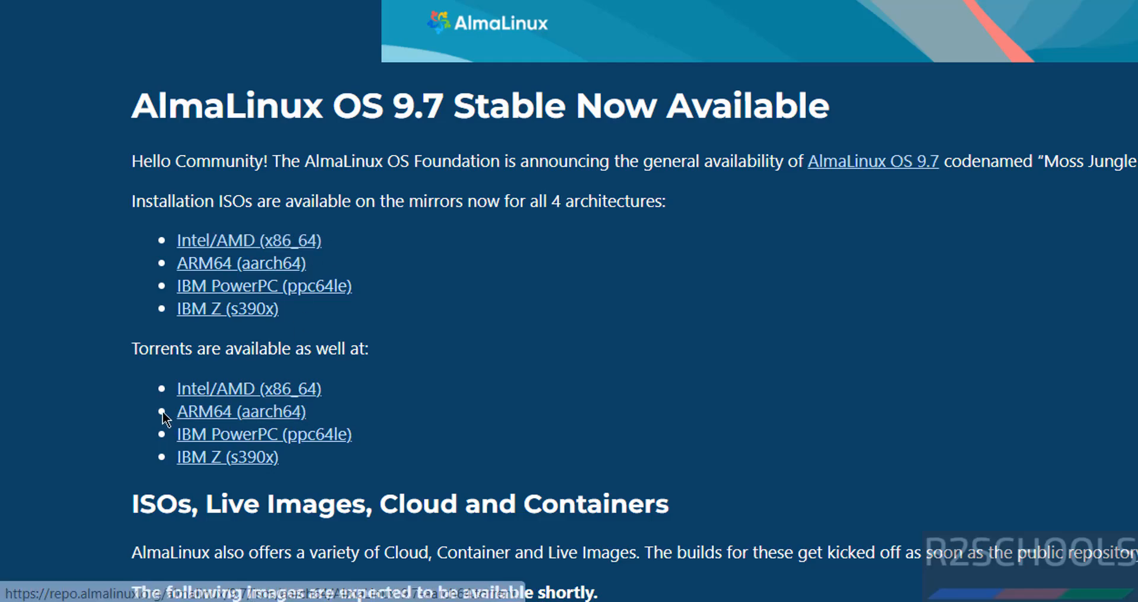
click(203, 244)
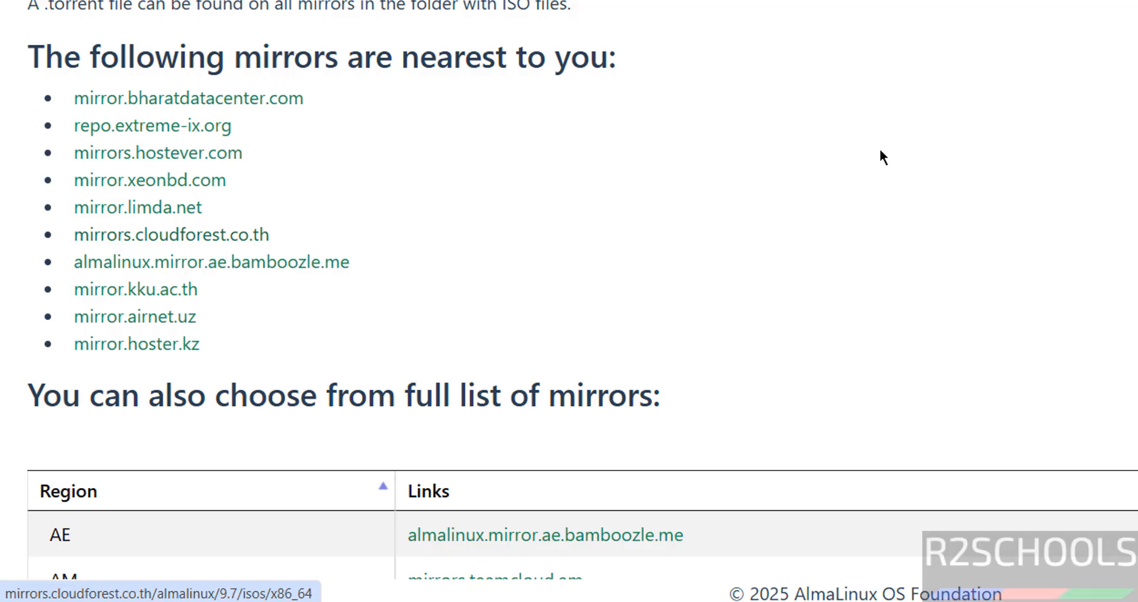
Step: Pick the almalinux.mirror.ae.bamboozle.me mirror and download AlmaLinux-9.7-x86_64-dvd.iso
scroll(881, 155, down, 10)
scroll(881, 154, up, 1)
scroll(838, 88, up, 3)
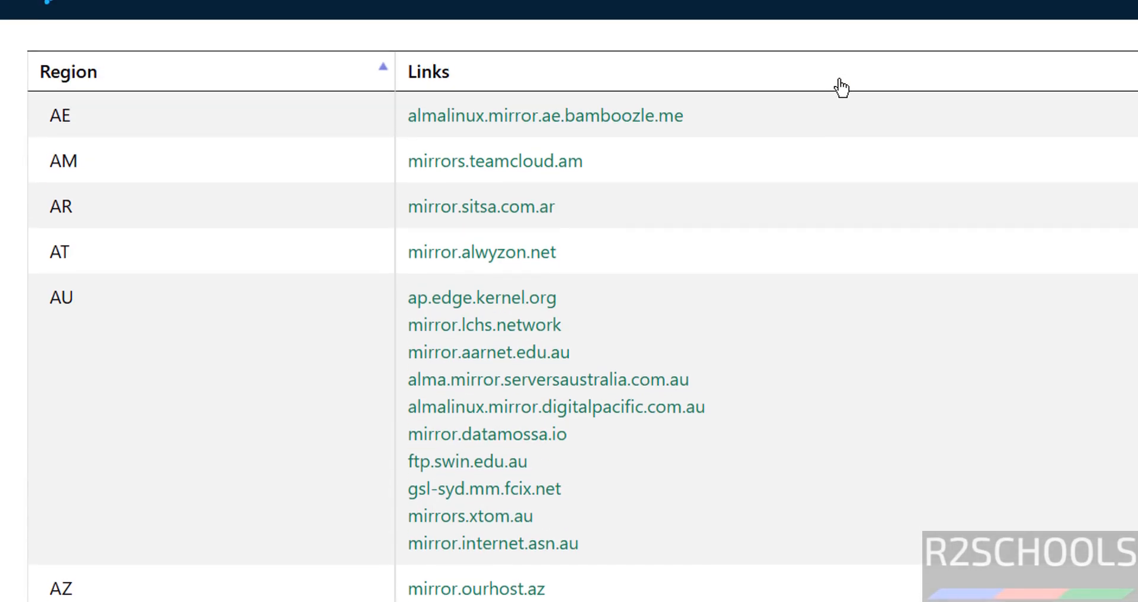
click(564, 142)
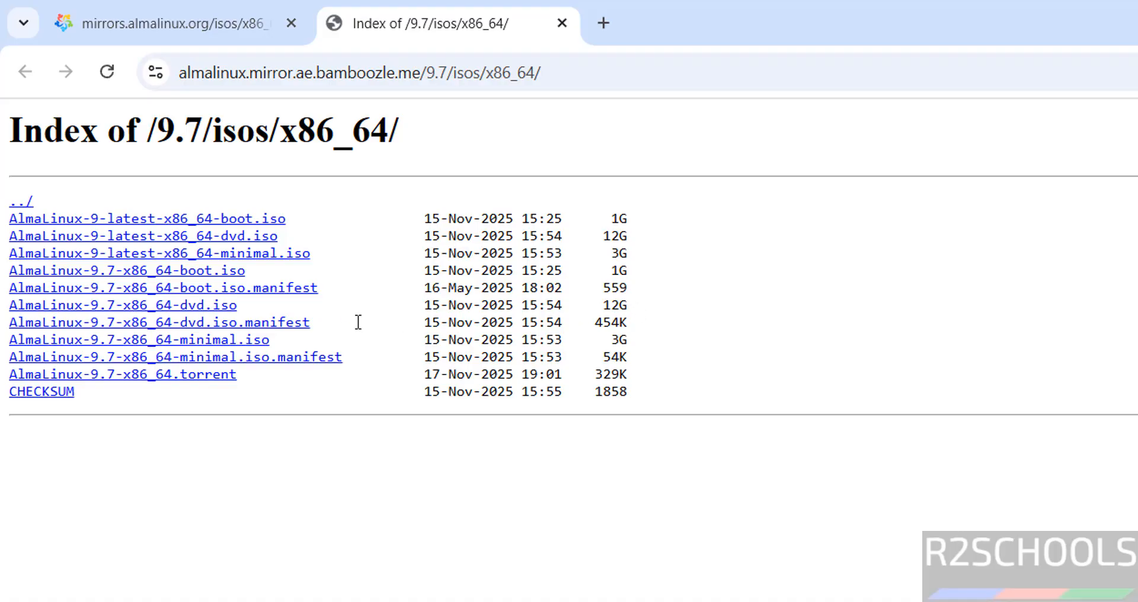
click(185, 307)
Step: In the download history, cancel the duplicate AlmaLinux-9.7-x86_64-dvd (1).iso download and remove it from the list
key(ctrl+j)
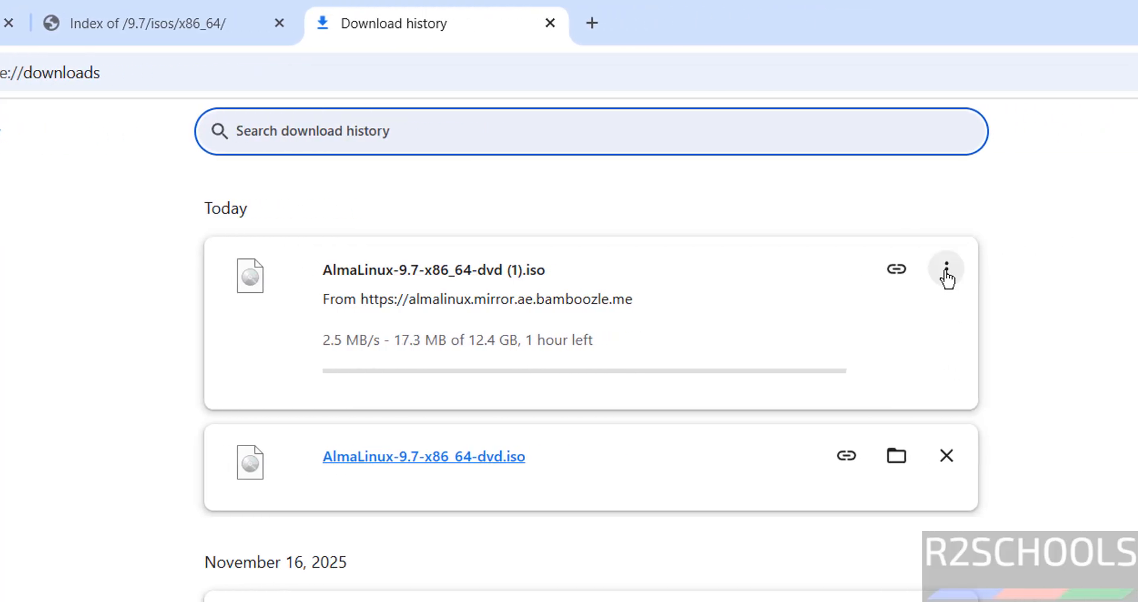
click(945, 273)
click(868, 333)
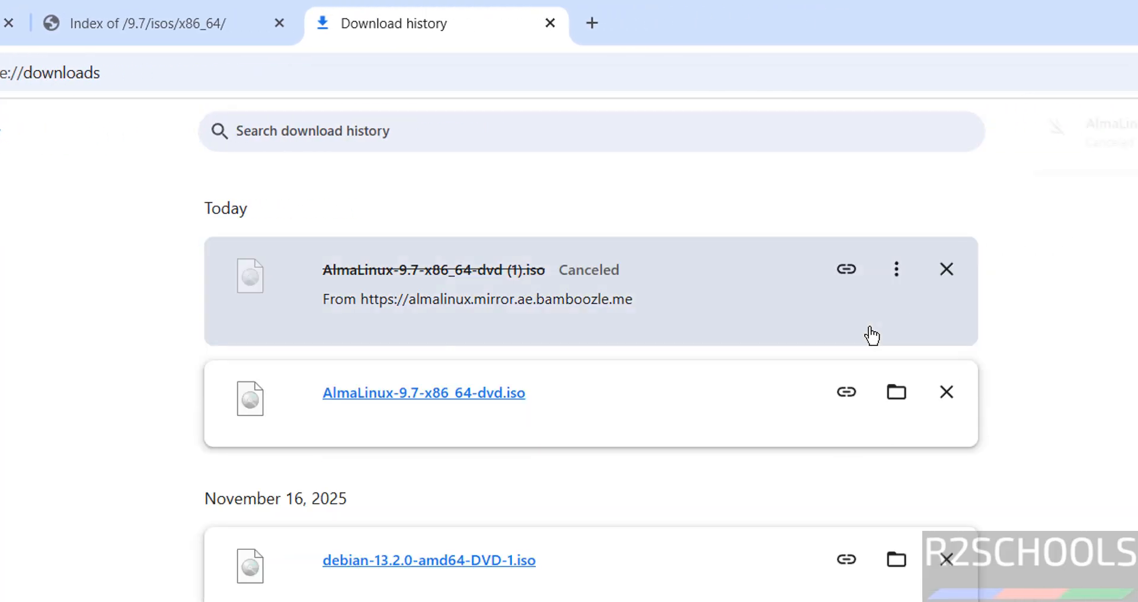
click(947, 269)
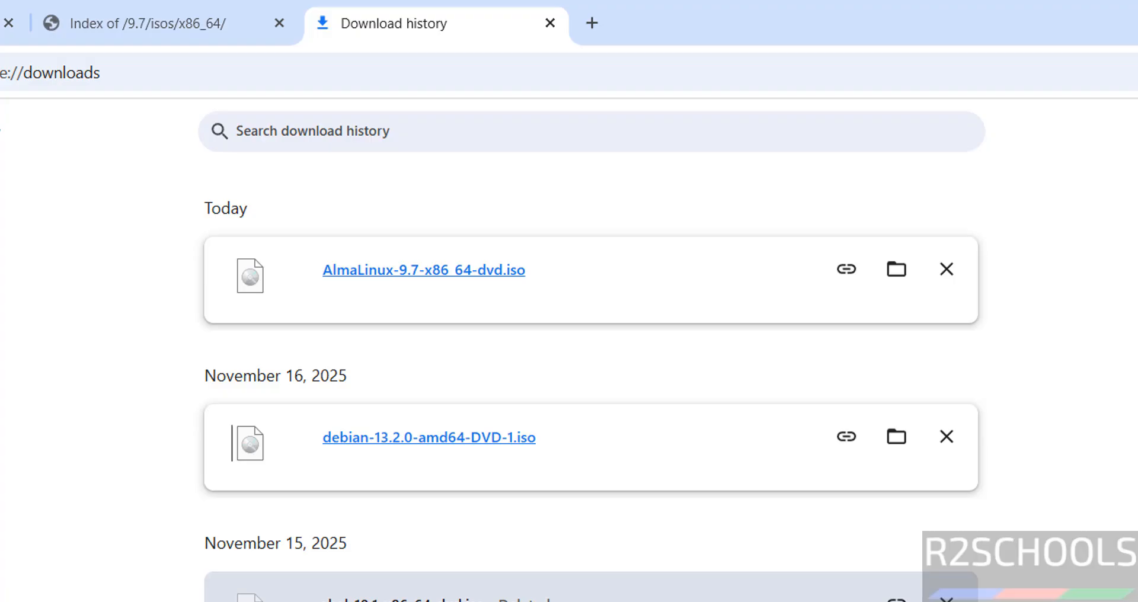
Step: Search for and launch Oracle VirtualBox
key(super)
text(virtua)
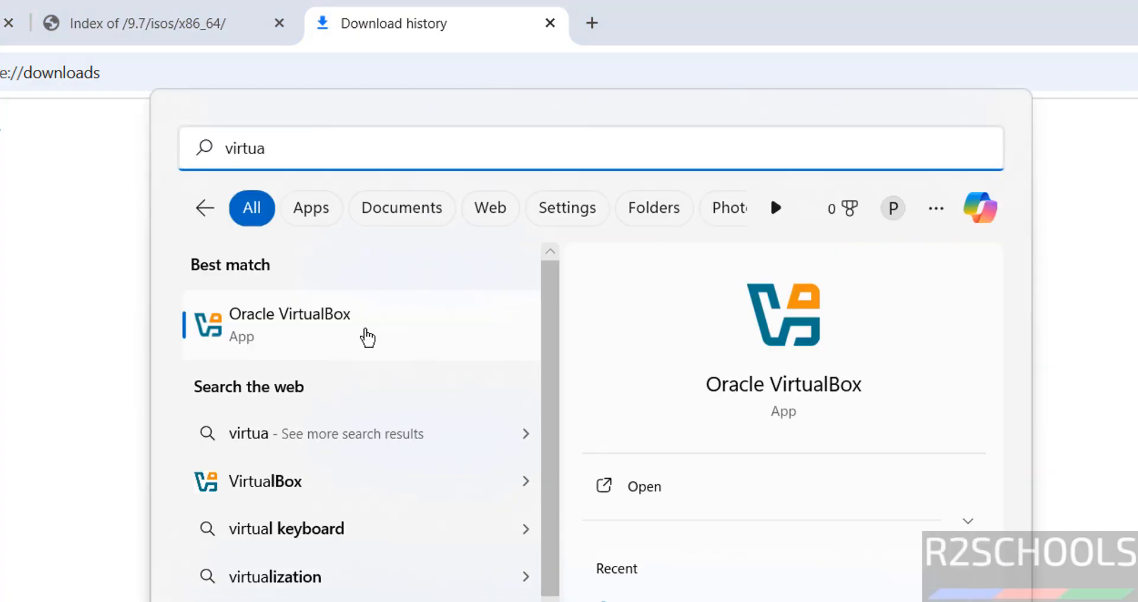
click(365, 332)
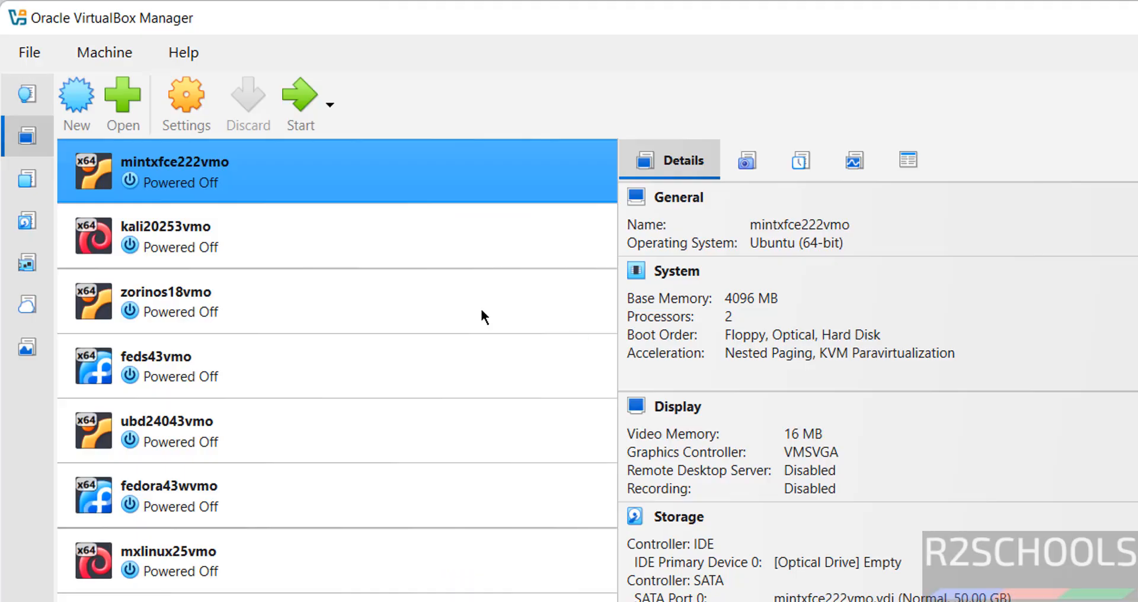
Step: Start a new virtual machine named almalinux97vmo and select the name text
click(105, 53)
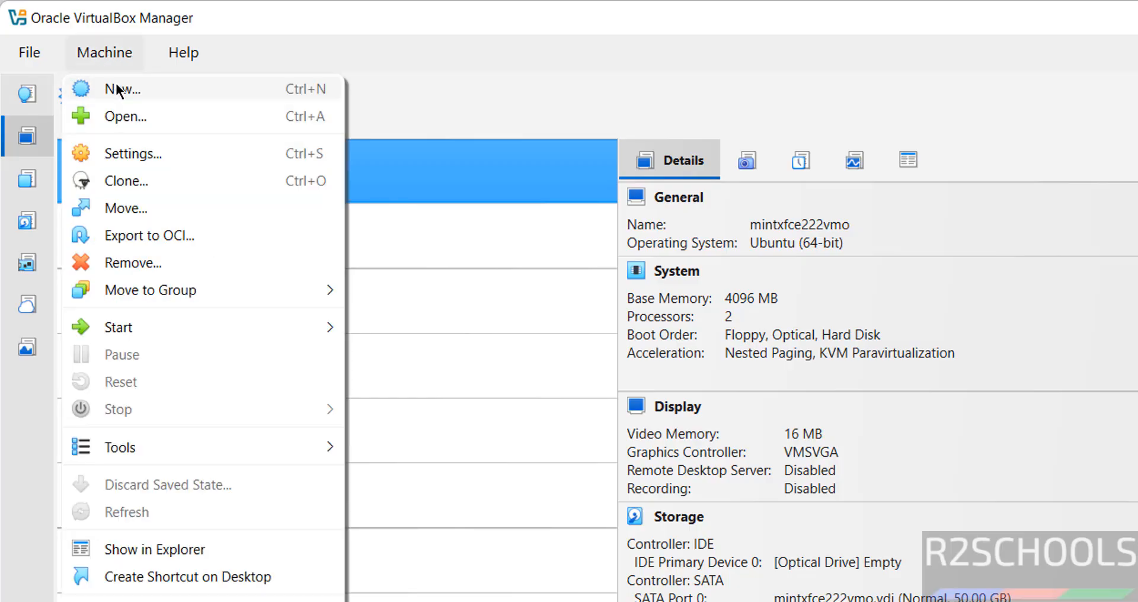
click(119, 91)
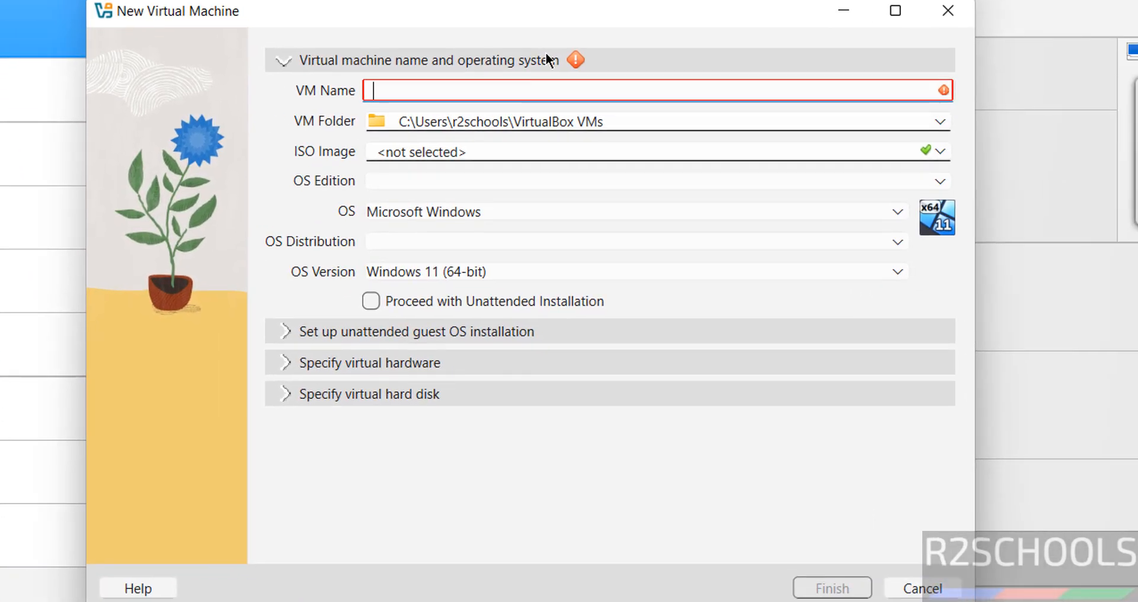
text(almal)
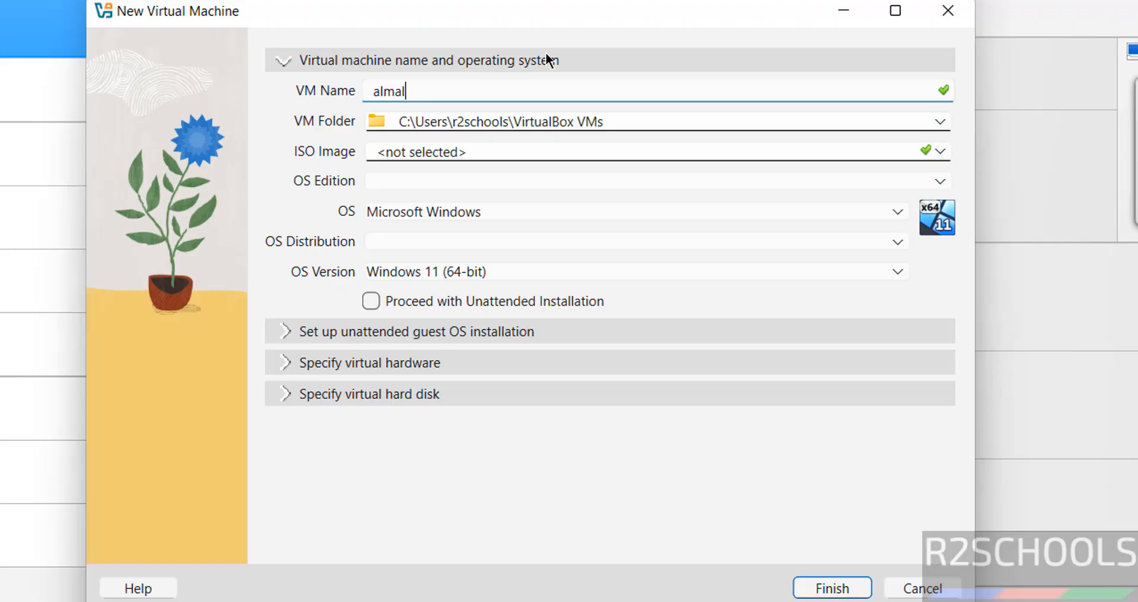
text(inux)
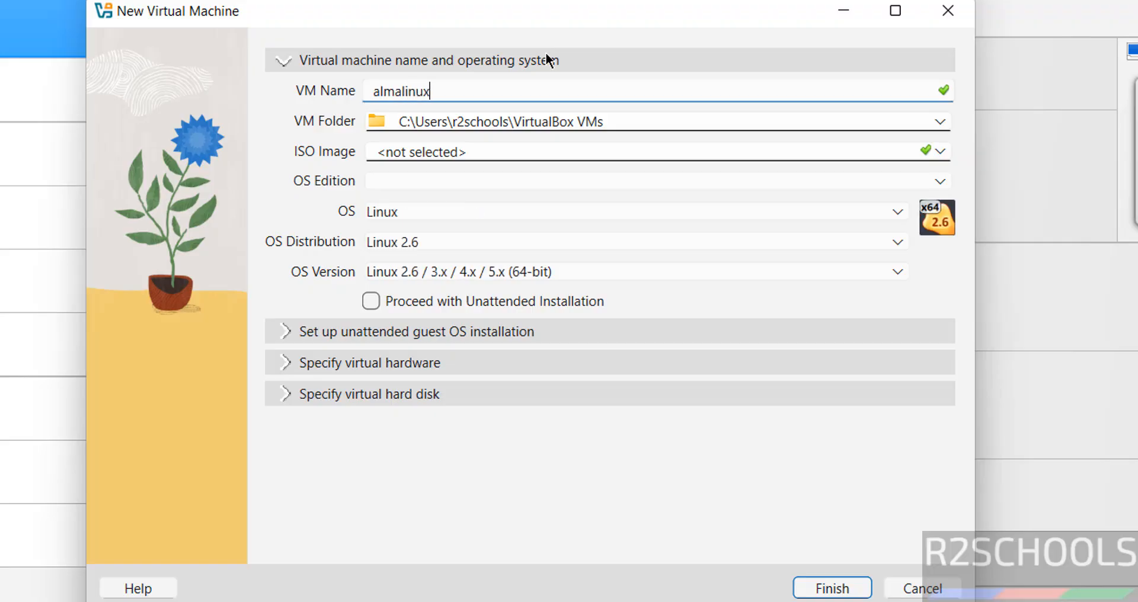
text(97vmo)
key(ctrl+a)
key(ctrl+c)
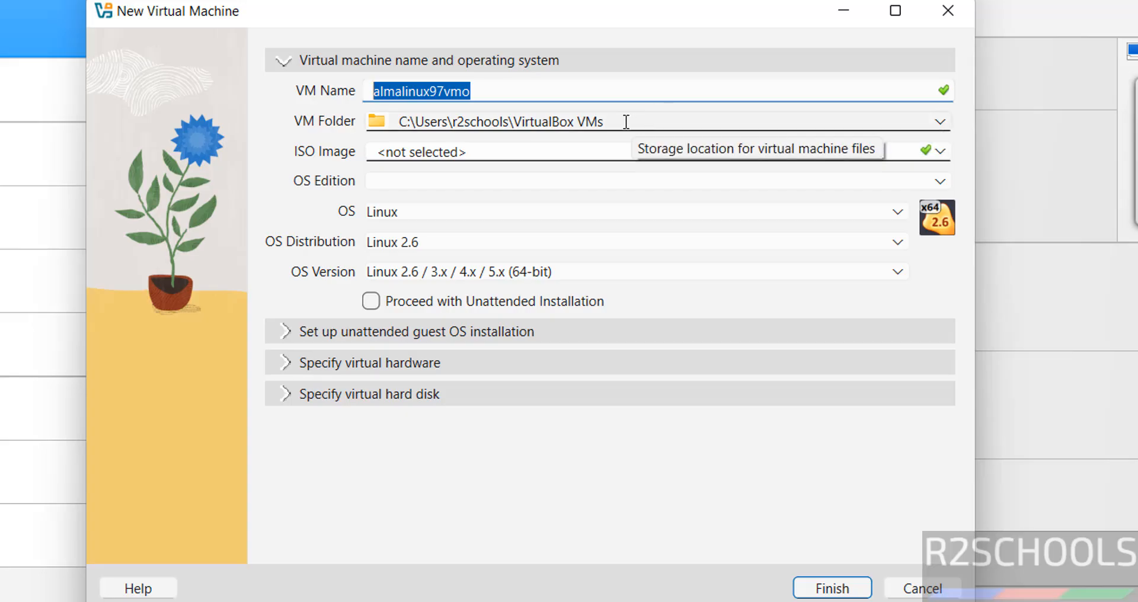
Step: Set the VM folder to a new folder almalinux97vmo created inside E:\VMS
click(940, 125)
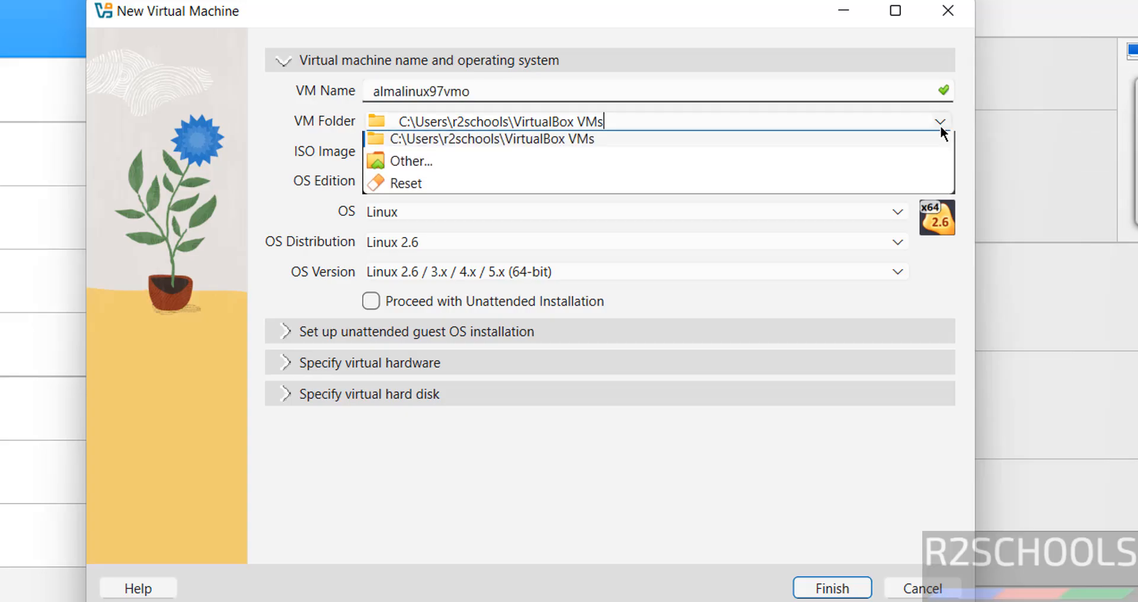
click(559, 164)
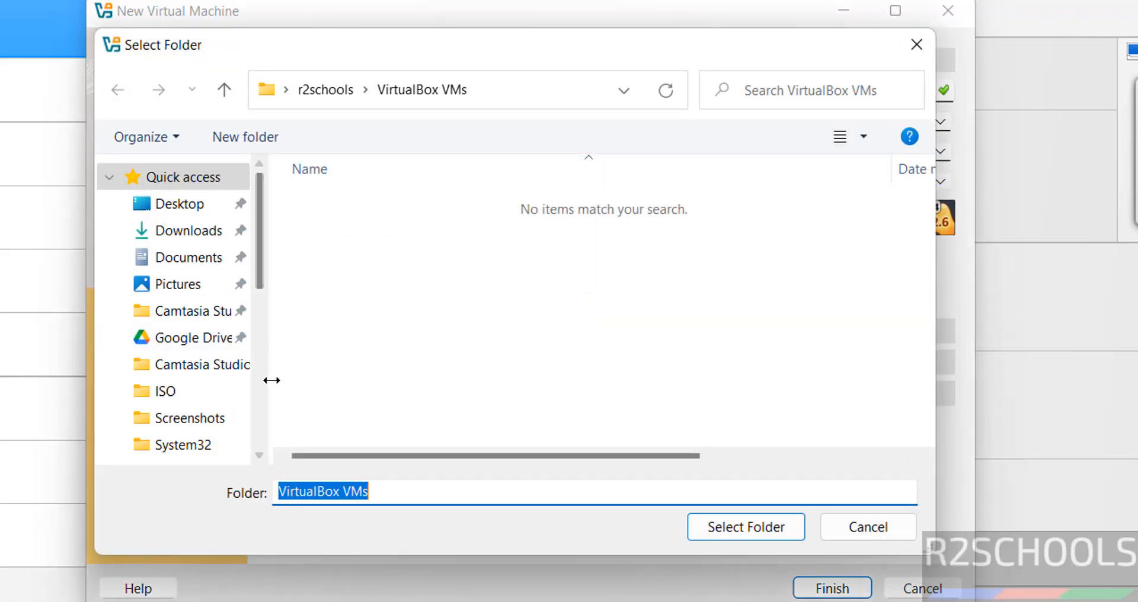
click(258, 396)
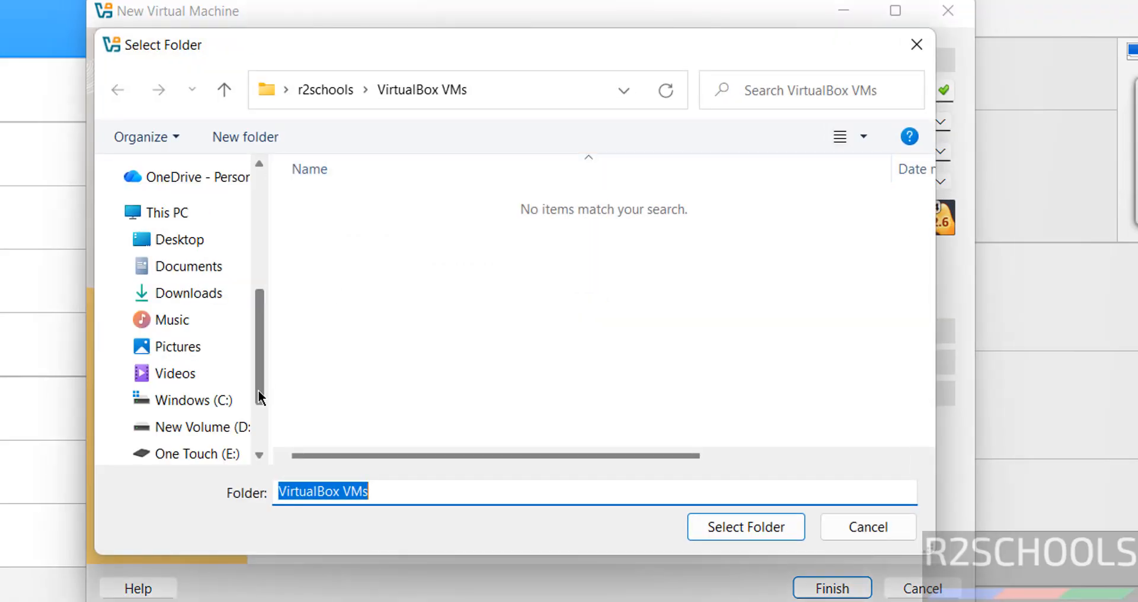
click(188, 455)
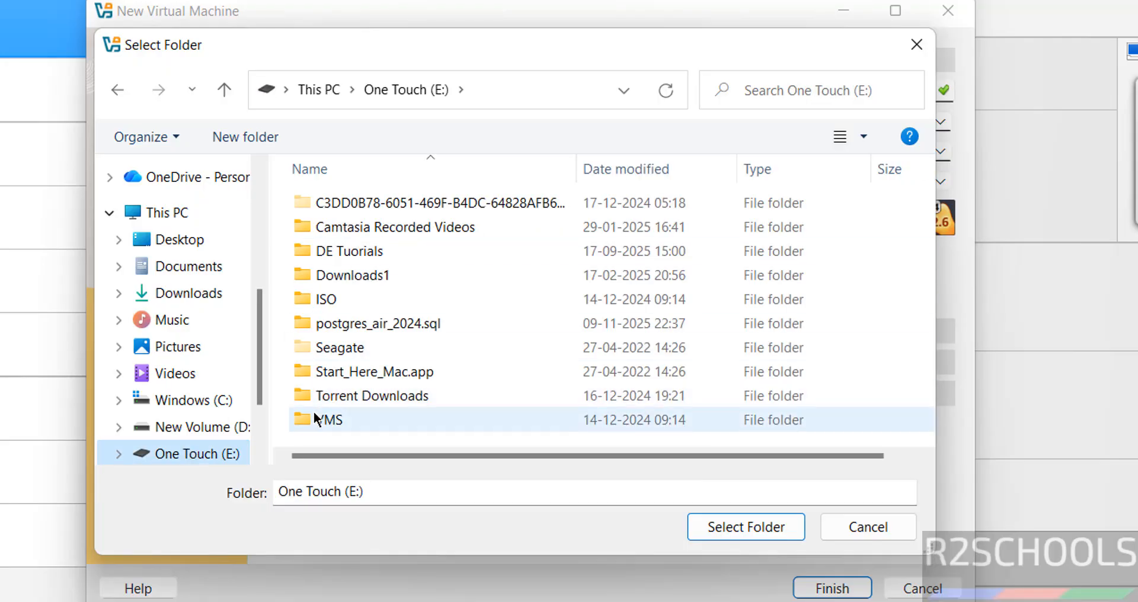
double_click(315, 418)
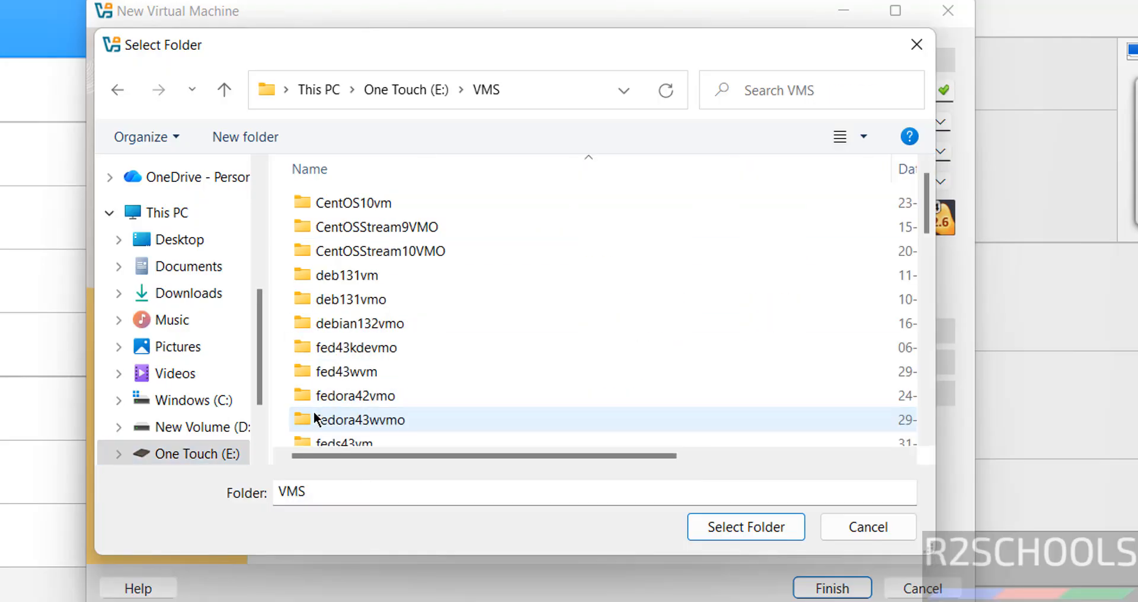
click(251, 139)
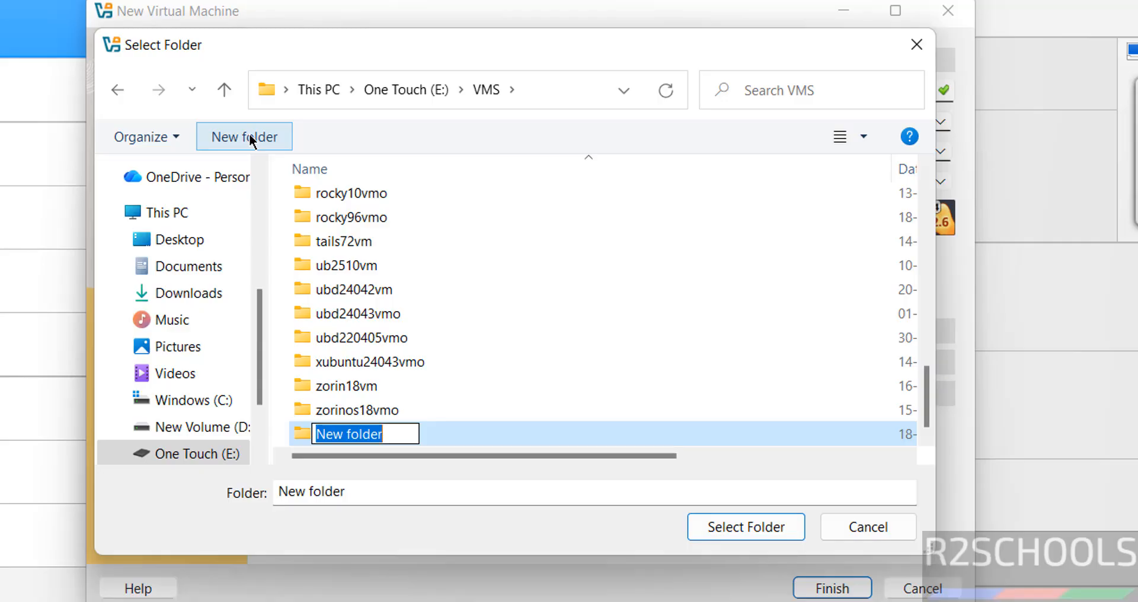
key(ctrl+v)
key(Return)
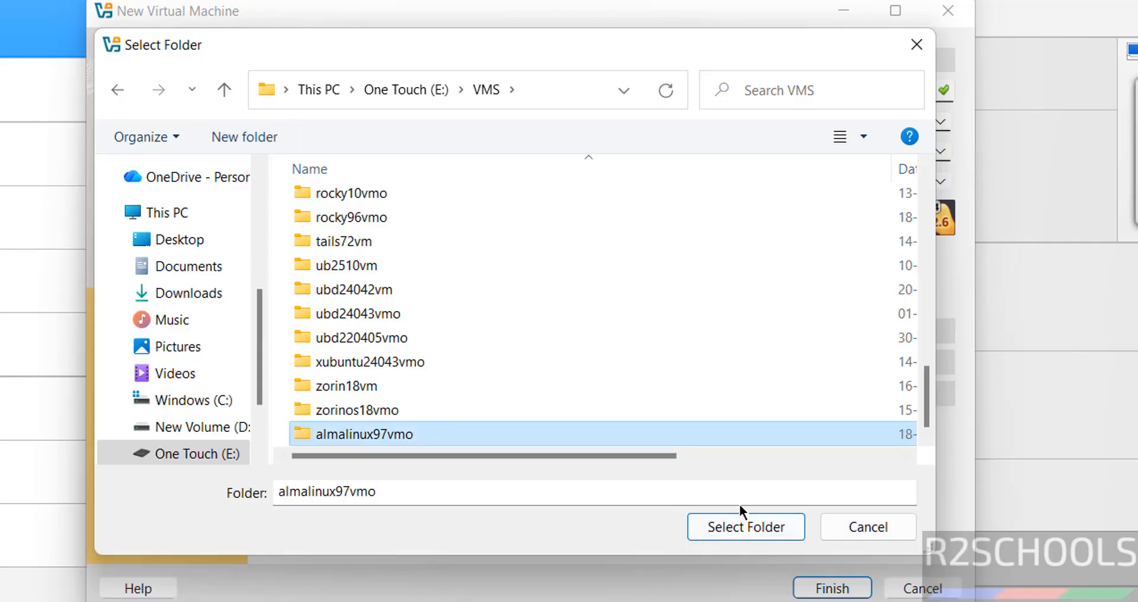
click(737, 519)
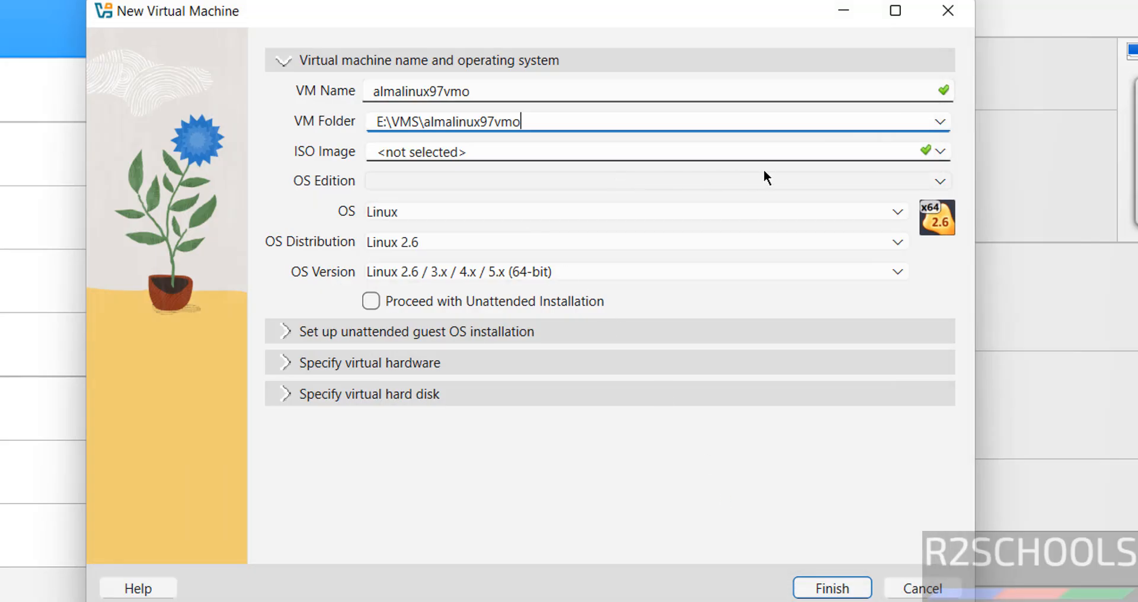
Step: Choose AlmaLinux-9.7-x86_64-dvd.iso from Downloads as the ISO image and turn off unattended installation
click(941, 155)
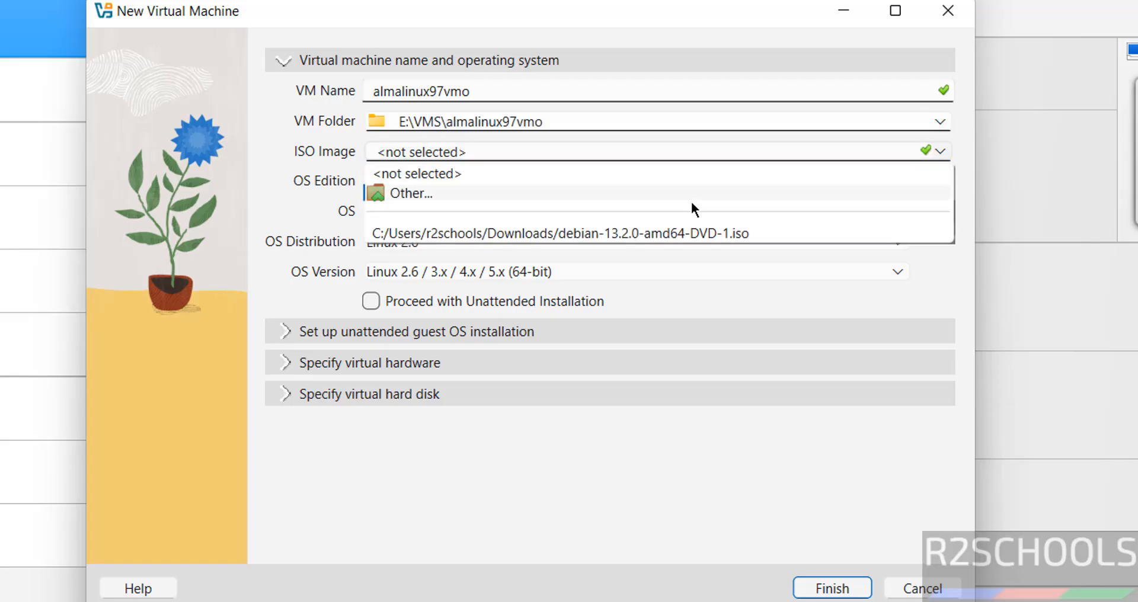
click(588, 199)
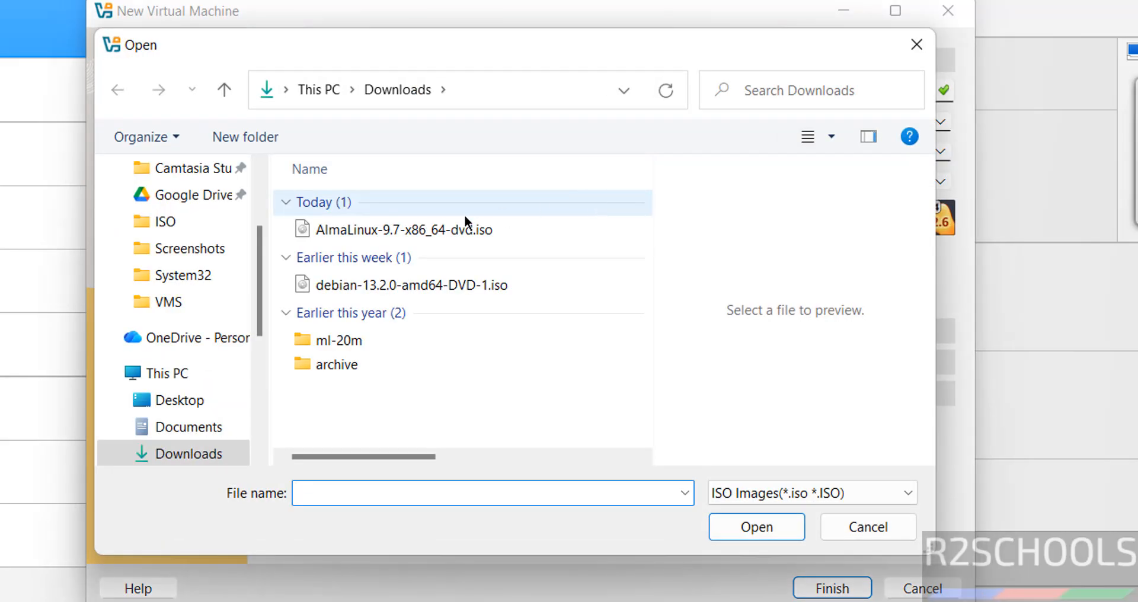
click(409, 229)
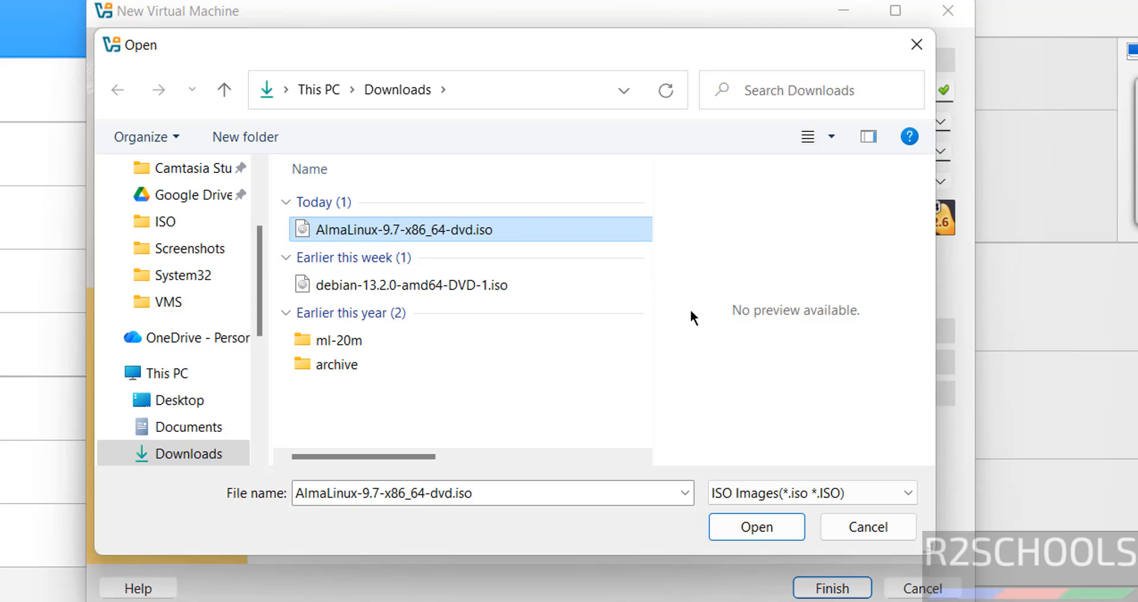
click(737, 527)
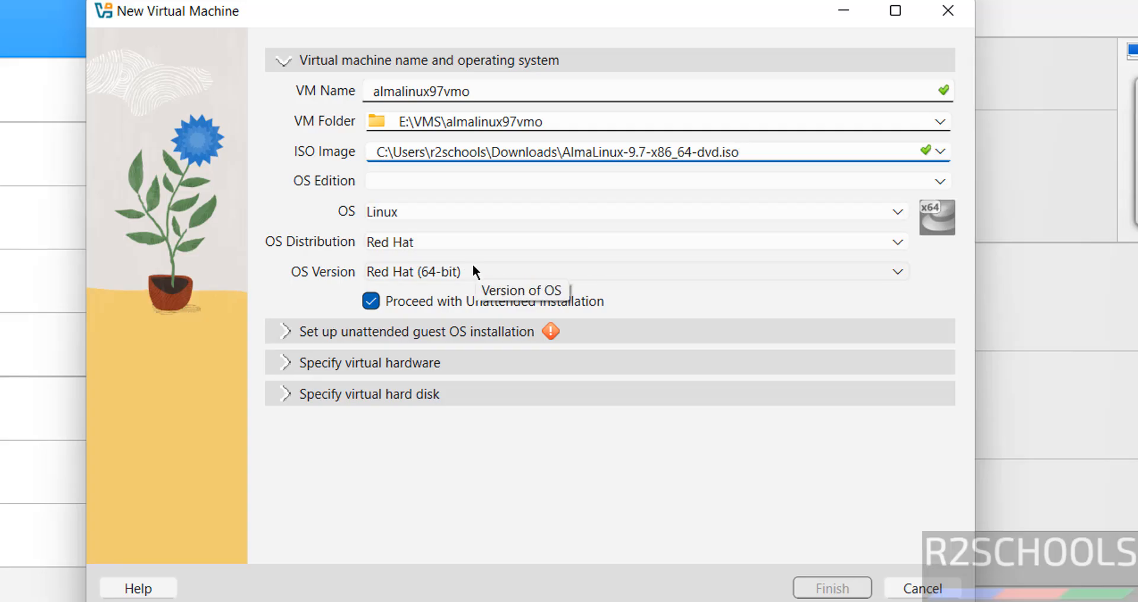
click(371, 302)
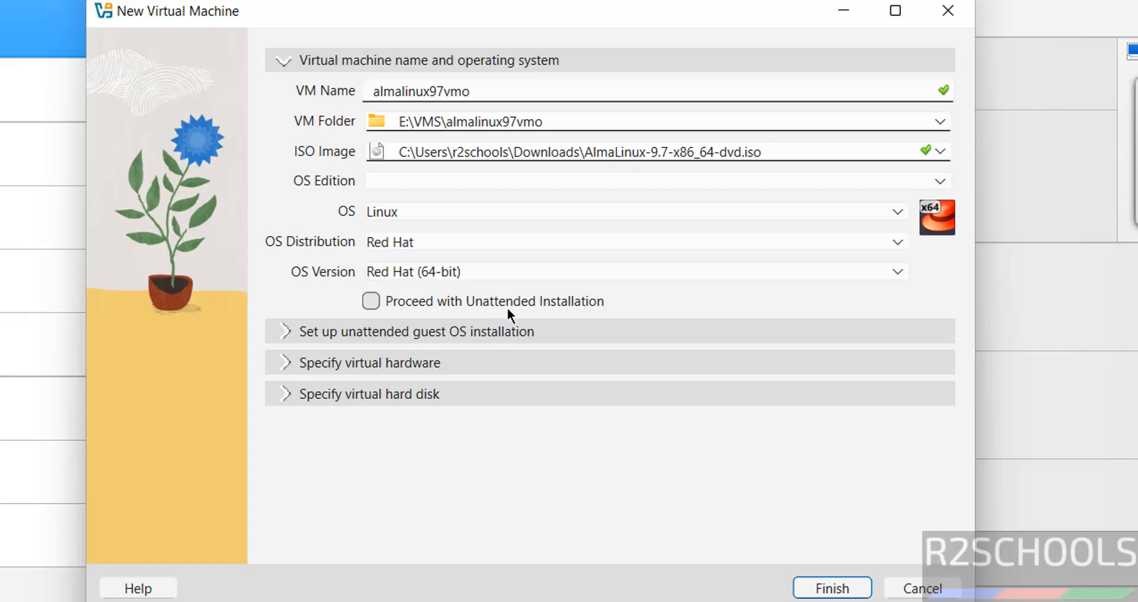
Step: Give the virtual machine 4096 MB of base memory and 2 CPUs
click(396, 363)
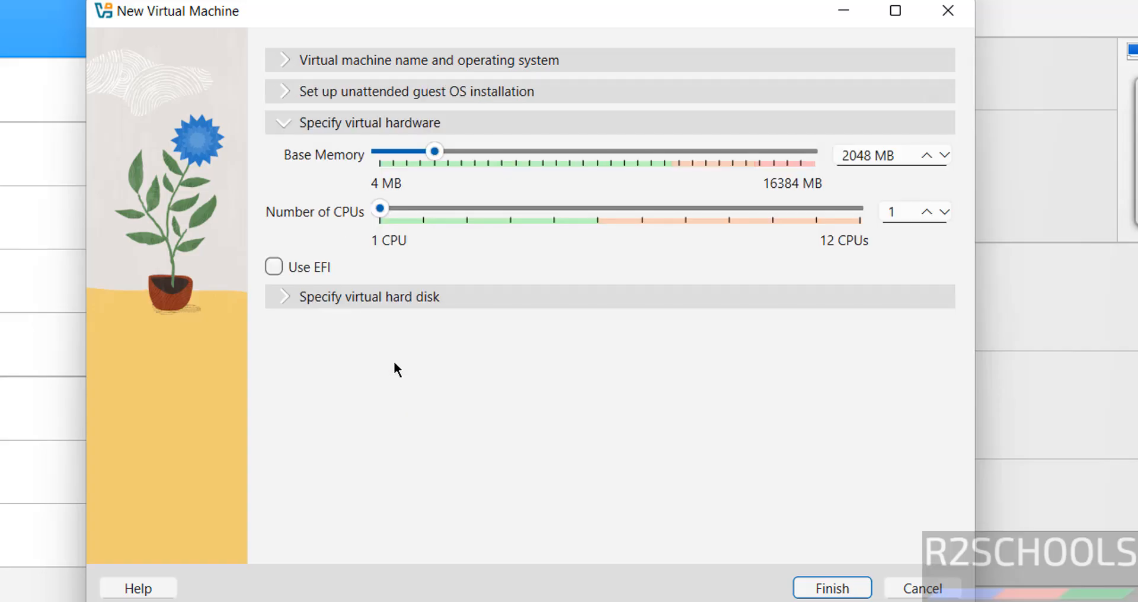
click(838, 157)
double_click(847, 158)
text(4096)
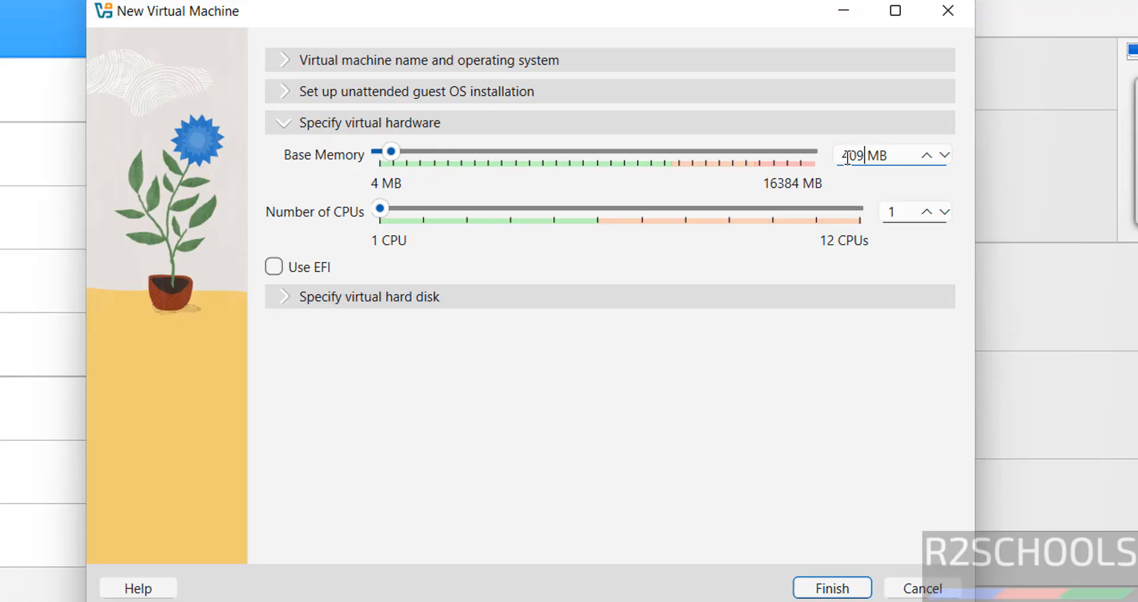
key(Tab)
text(2)
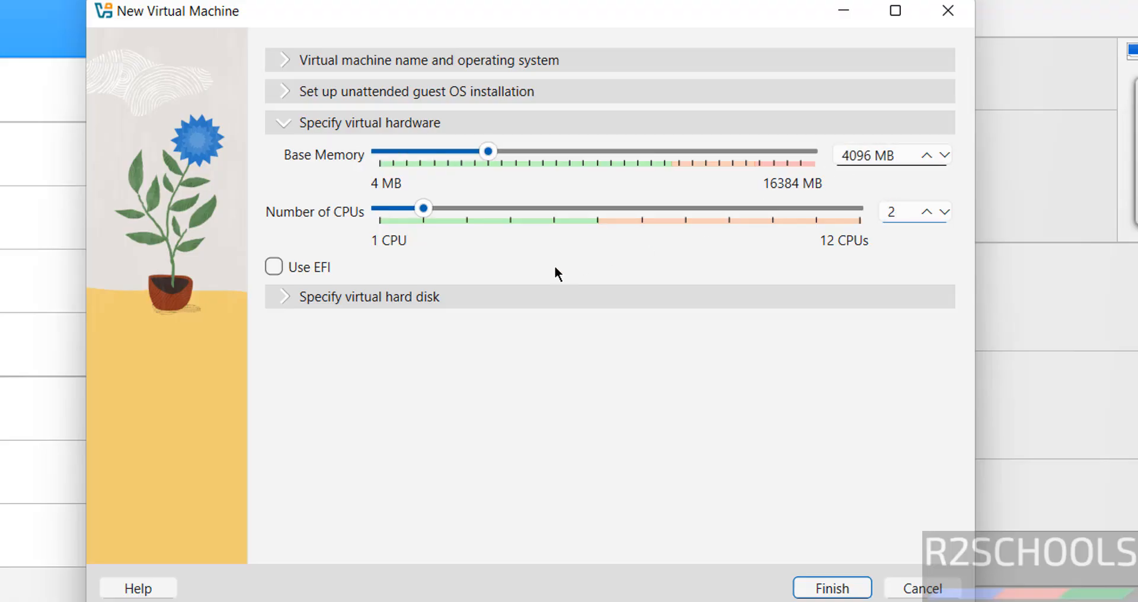
Step: Set the new virtual hard disk size to 50 GB and finish creating the virtual machine
click(449, 291)
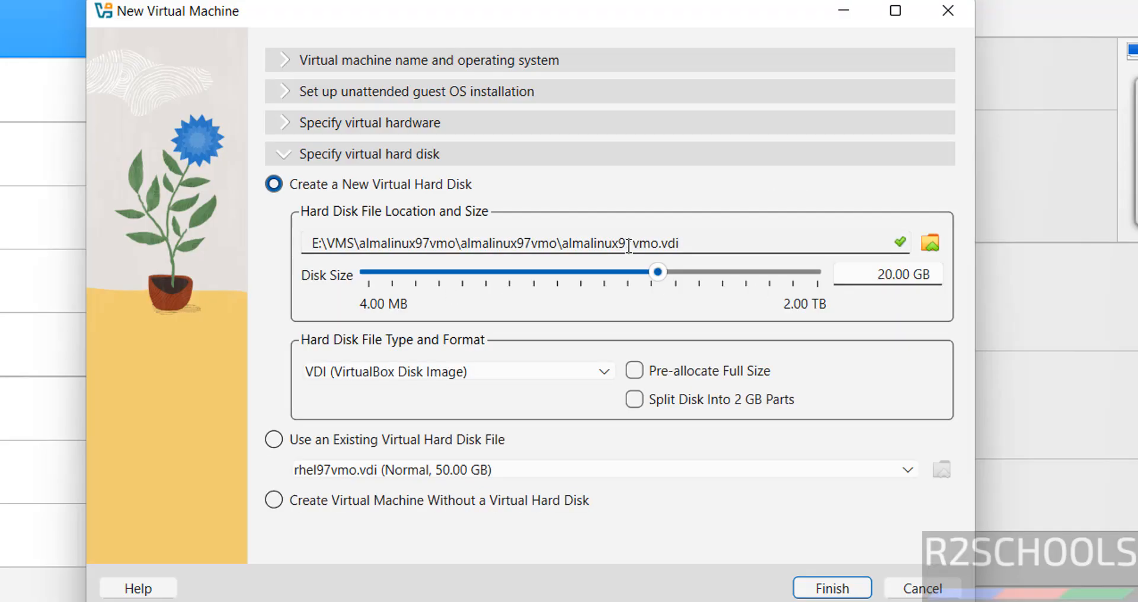
double_click(867, 266)
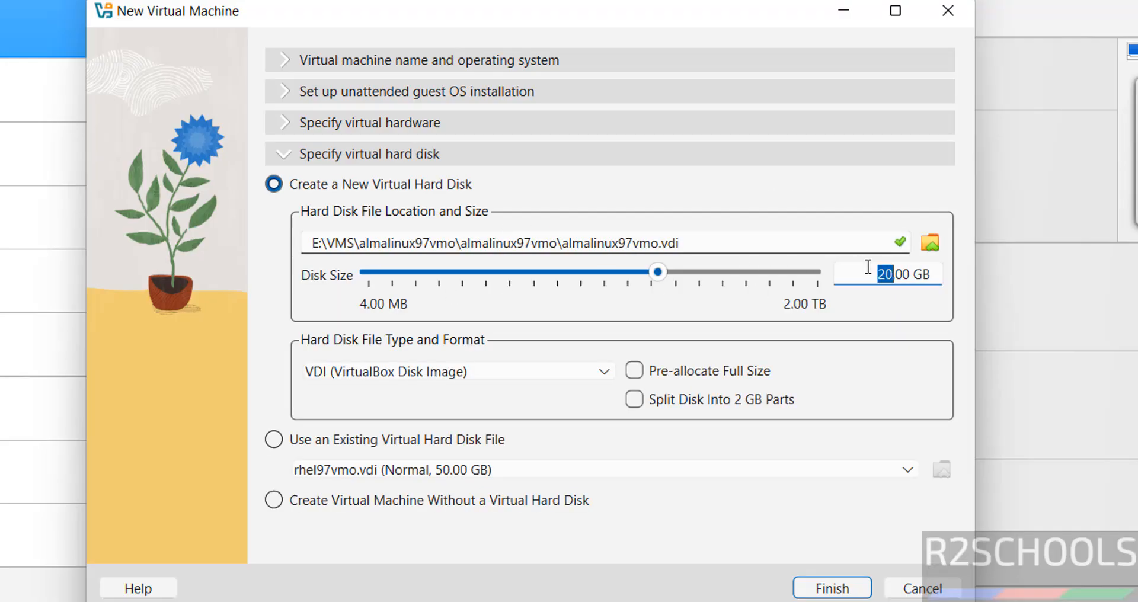
text(50)
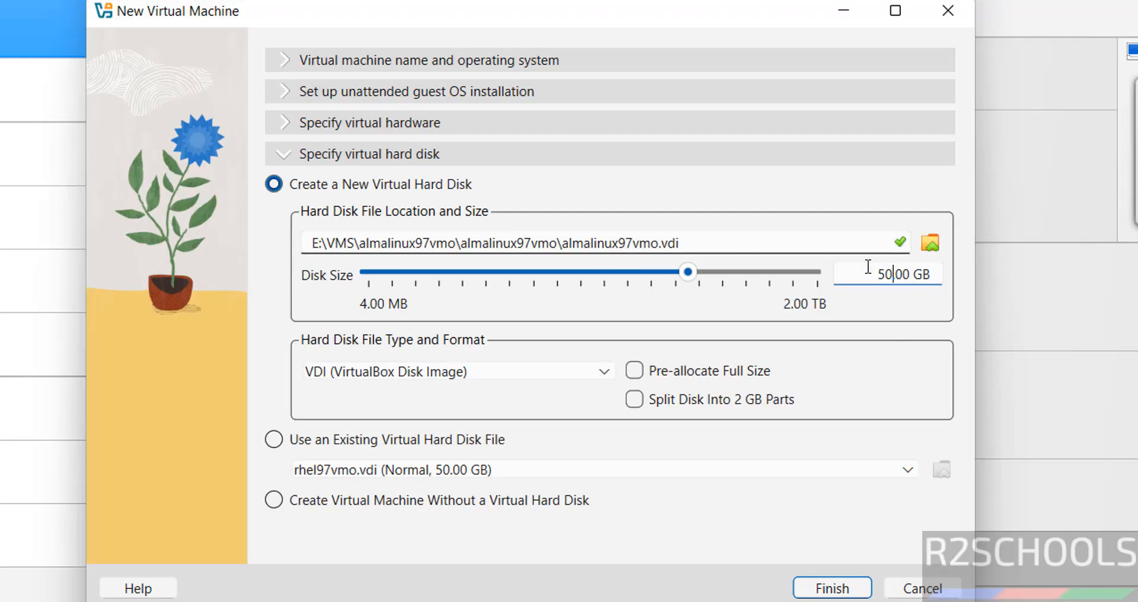
click(854, 587)
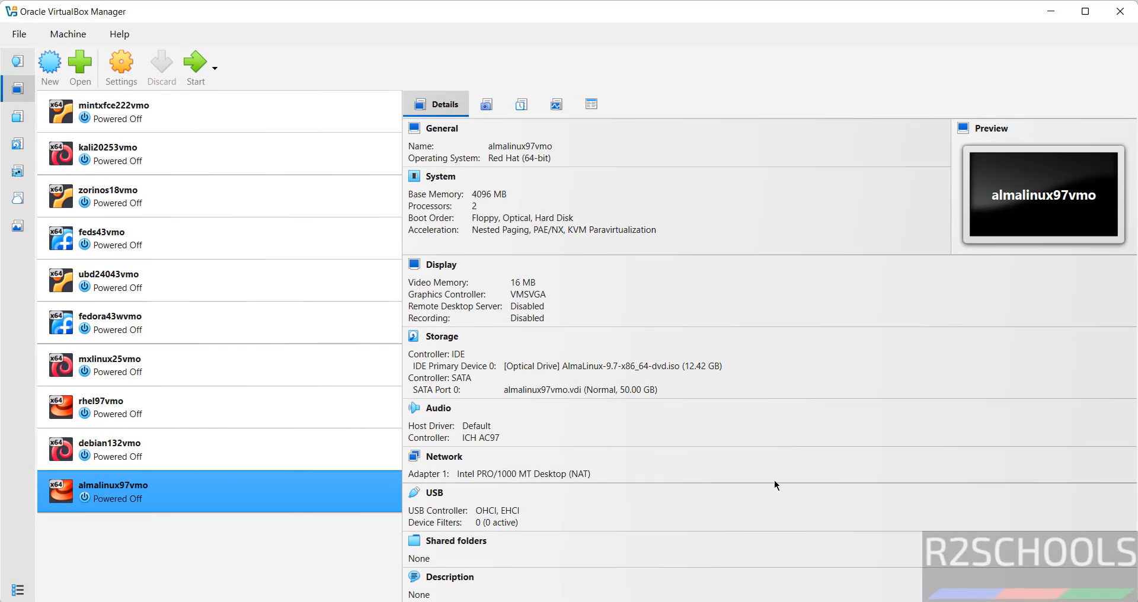
right_click(201, 486)
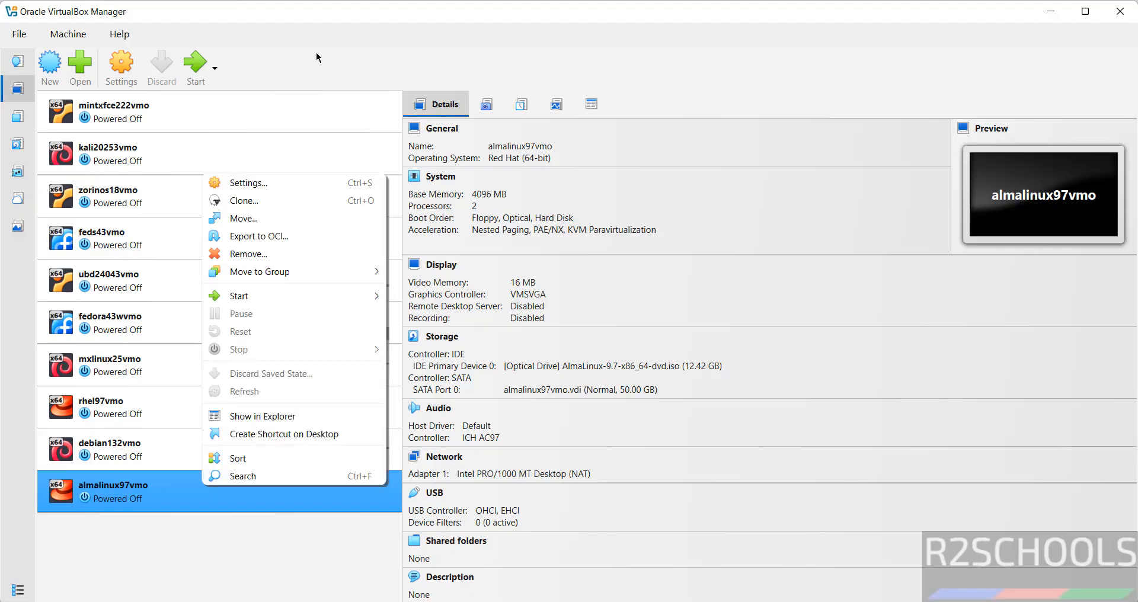
click(326, 15)
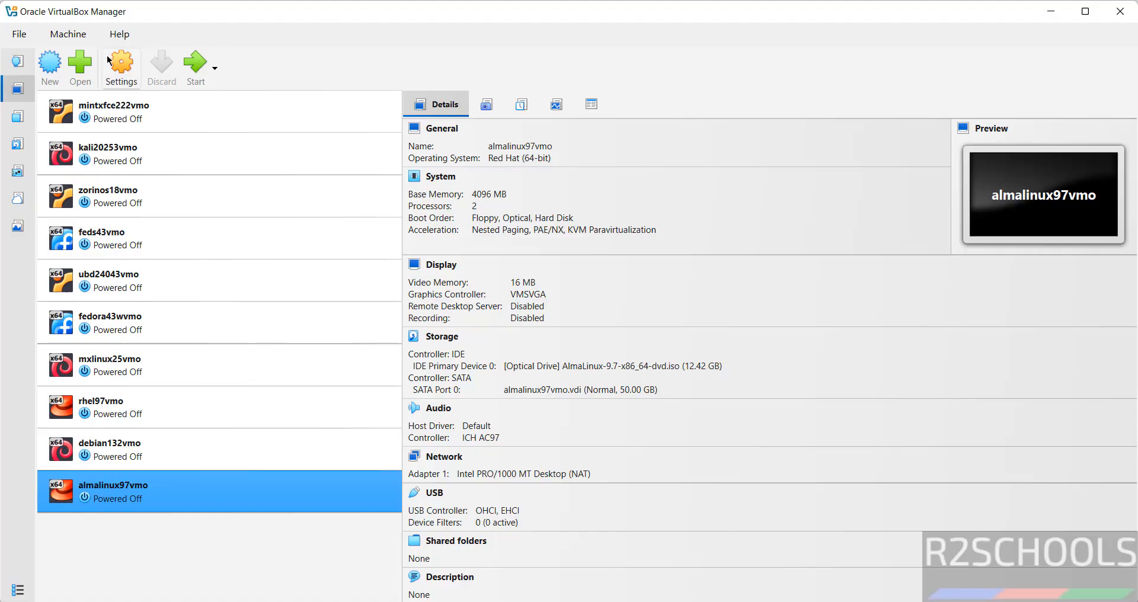
click(69, 34)
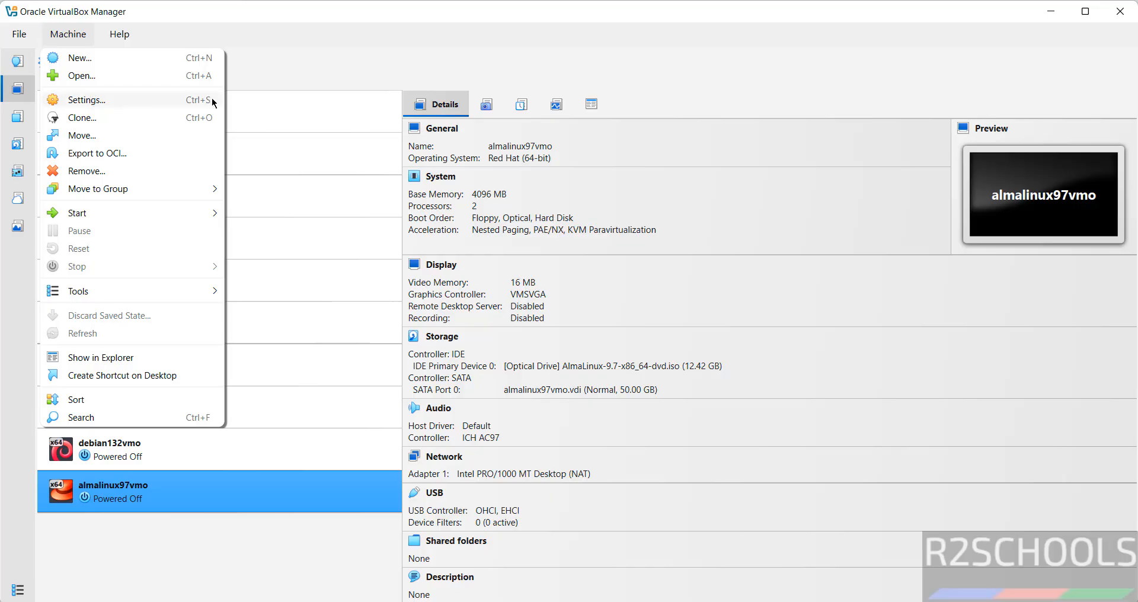
click(333, 70)
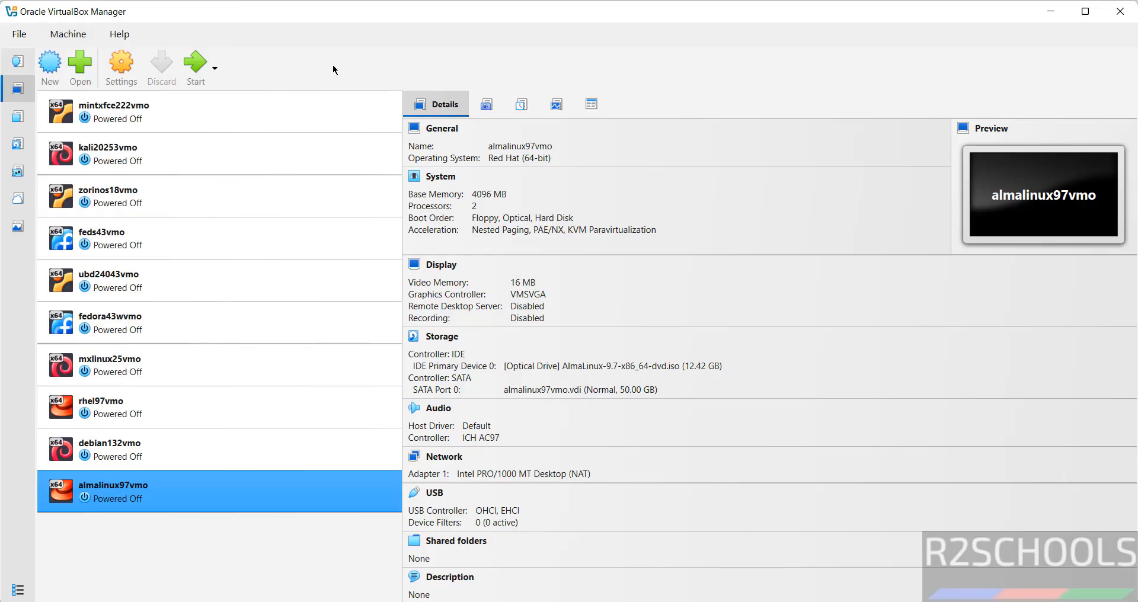
Step: In the almalinux97vmo settings, change the system pointing device to USB Tablet and save
click(122, 68)
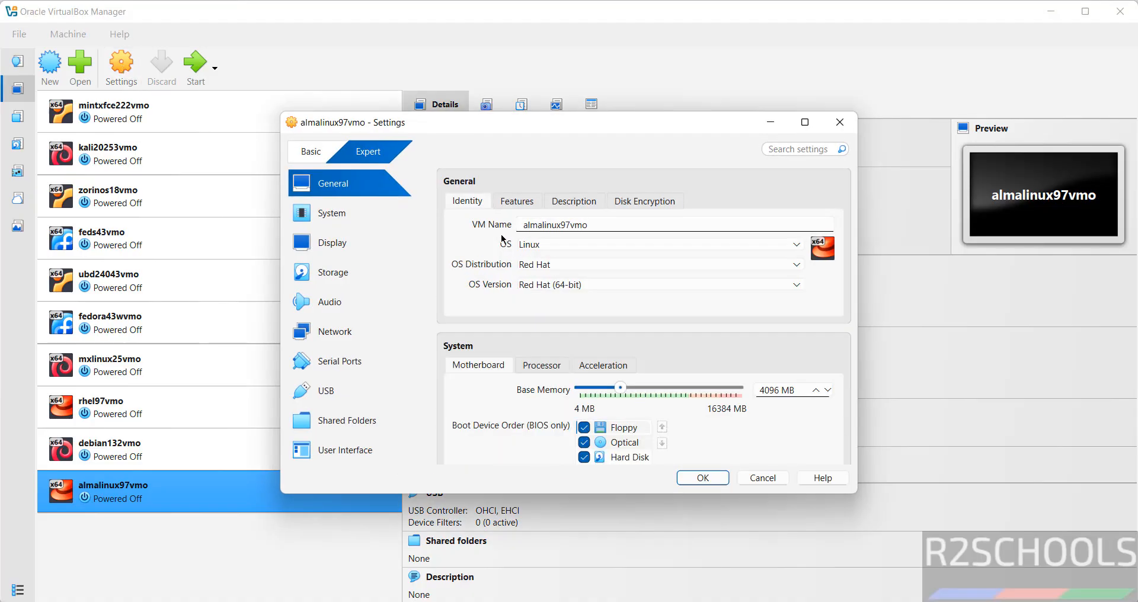
click(349, 225)
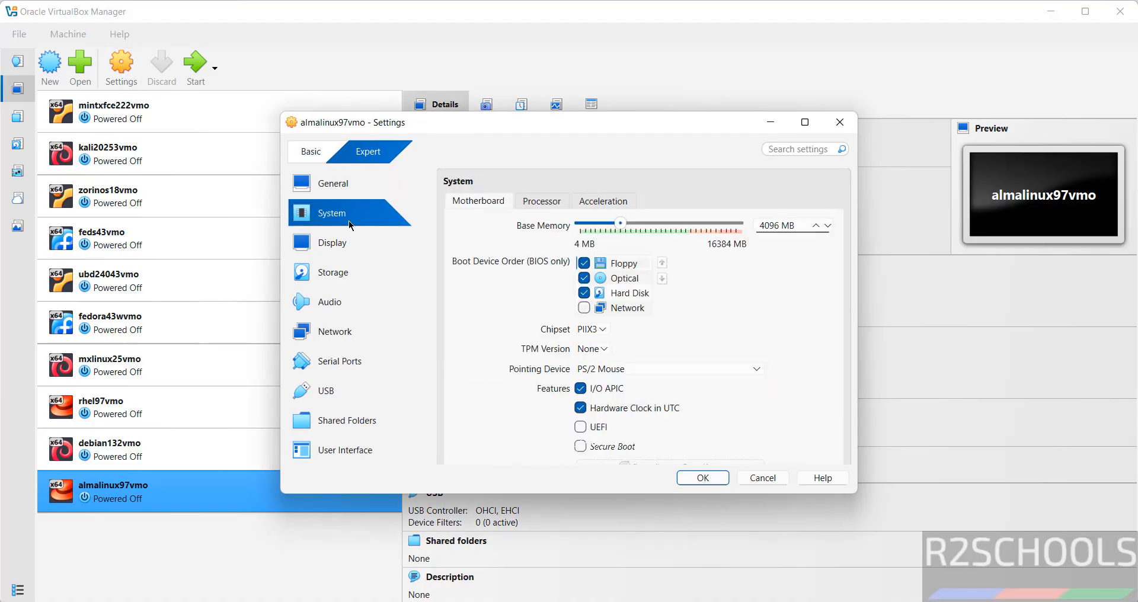
click(612, 369)
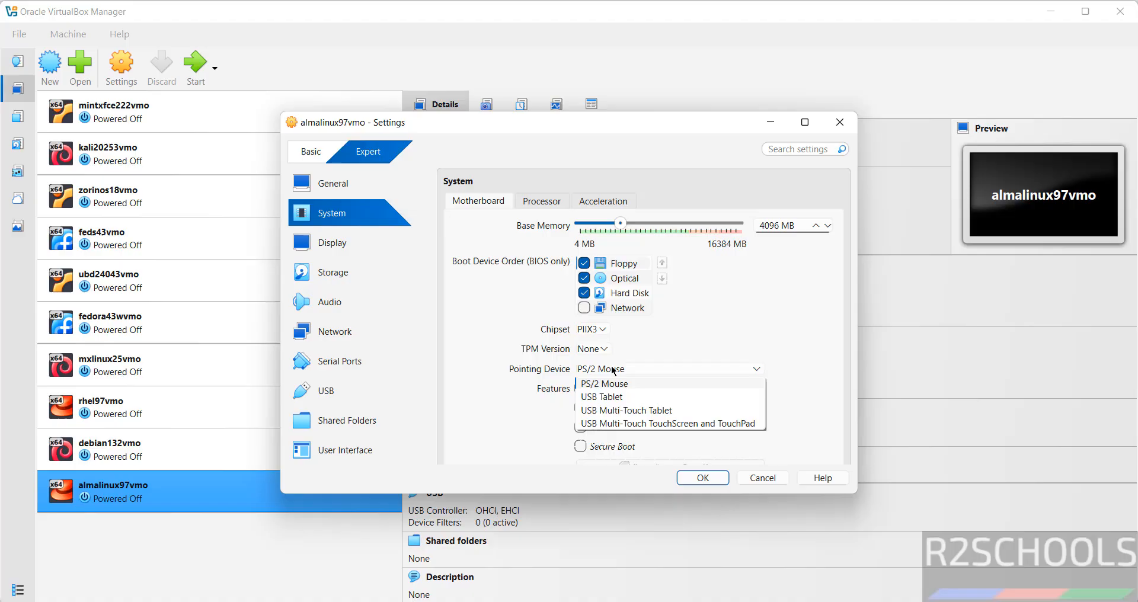
click(608, 398)
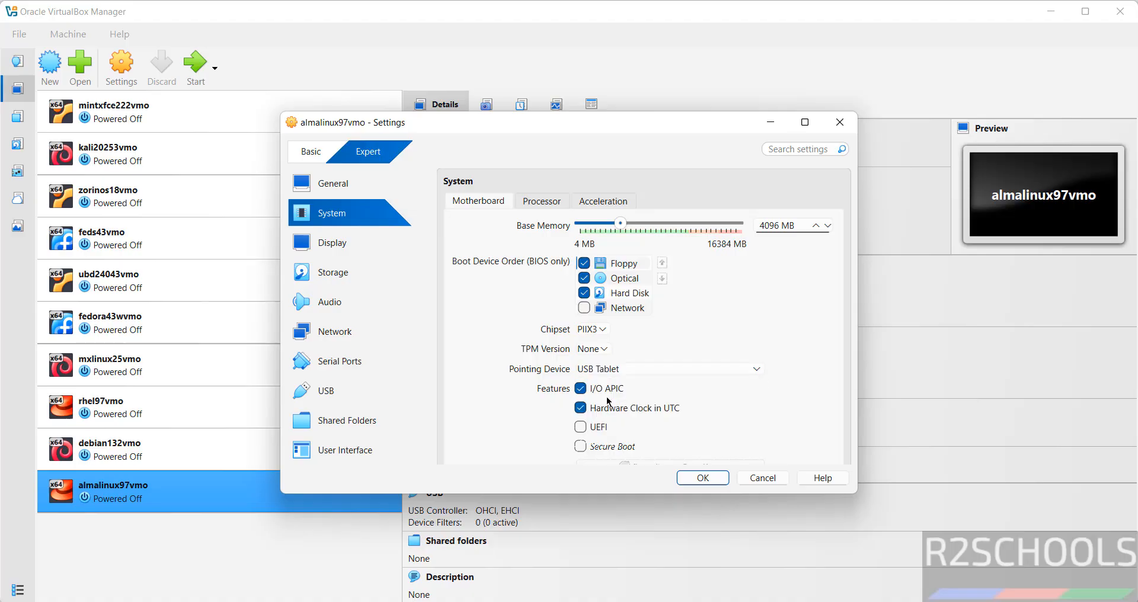
click(711, 482)
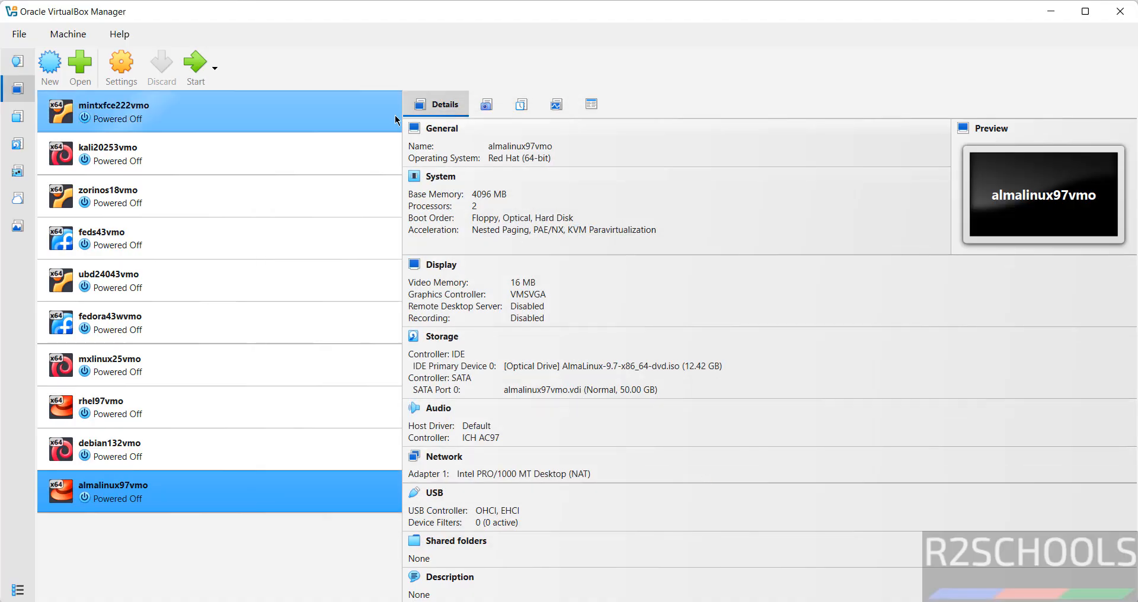
Step: Start the almalinux97vmo virtual machine and maximize its window
click(207, 72)
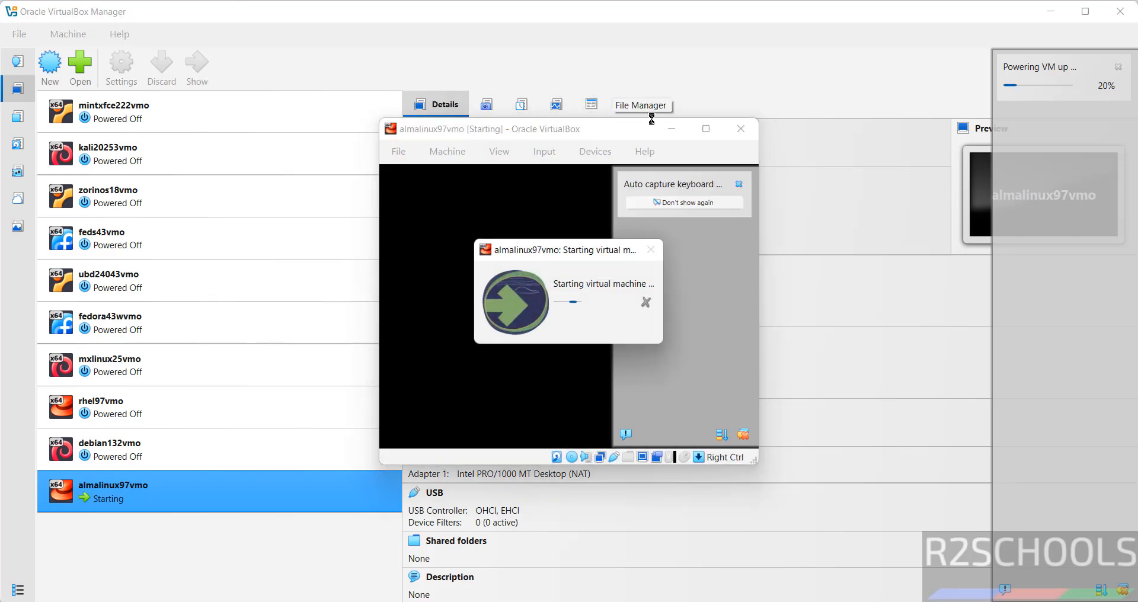
click(705, 128)
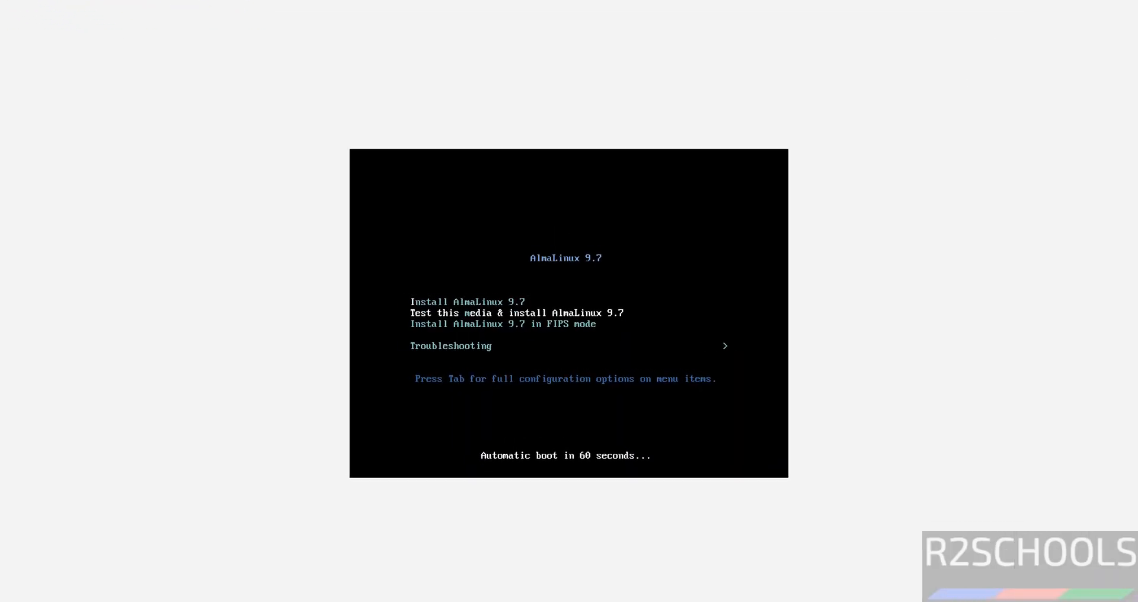
Step: Boot the Install AlmaLinux 9.7 option from the installer menu
key(Down)
key(Up)
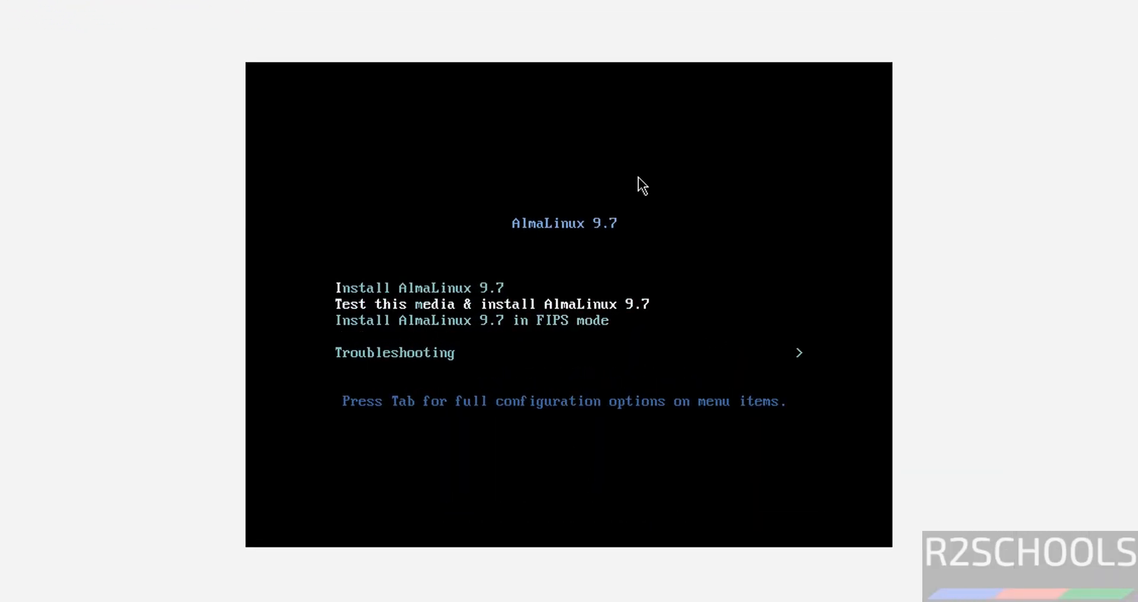
key(Up)
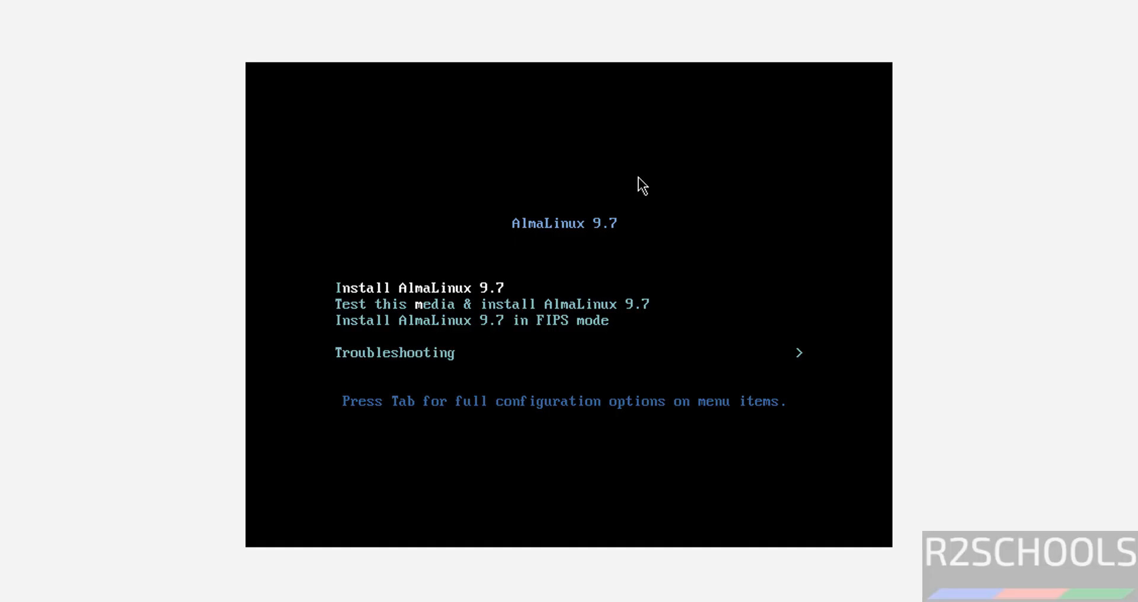
key(Return)
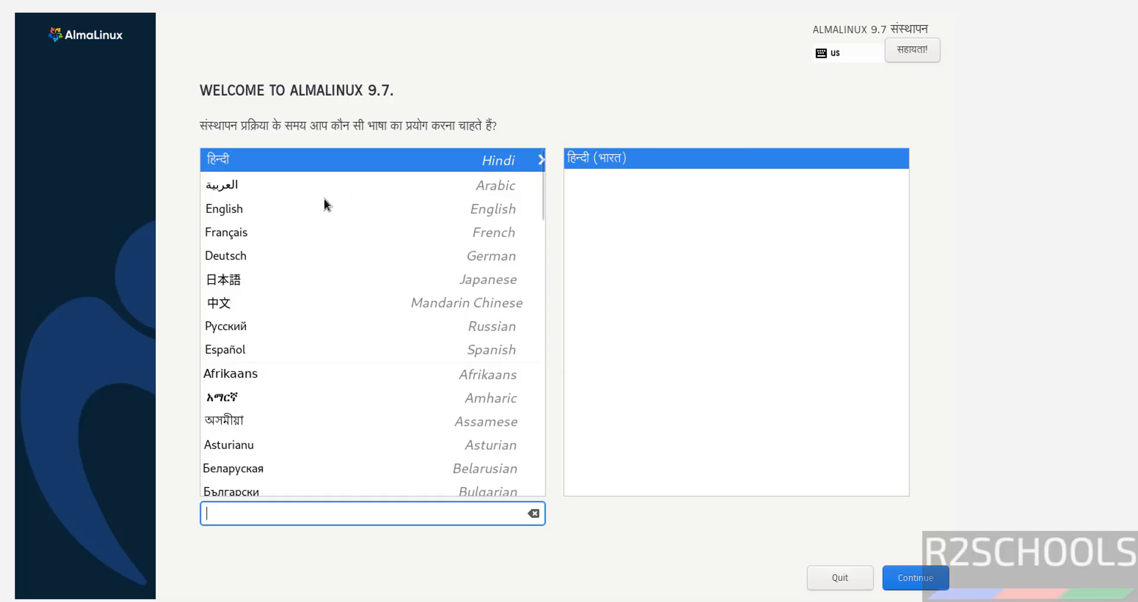
Step: Keep English (United States) as the installation language and continue
click(304, 210)
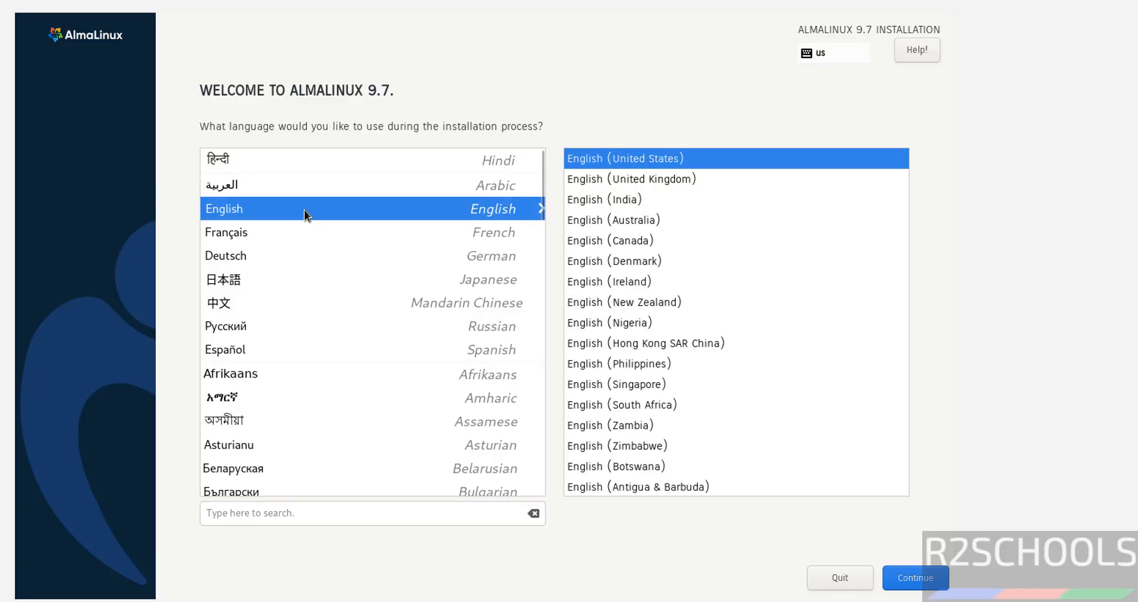
click(921, 584)
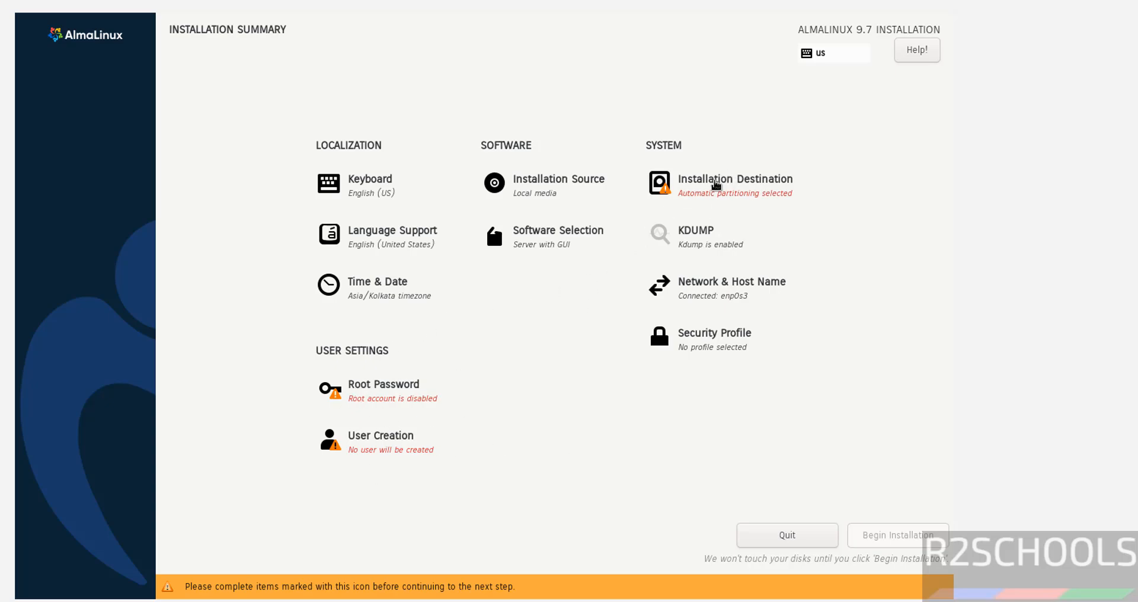
Step: Accept the 50 GiB virtual disk with automatic partitioning as the installation destination
click(709, 187)
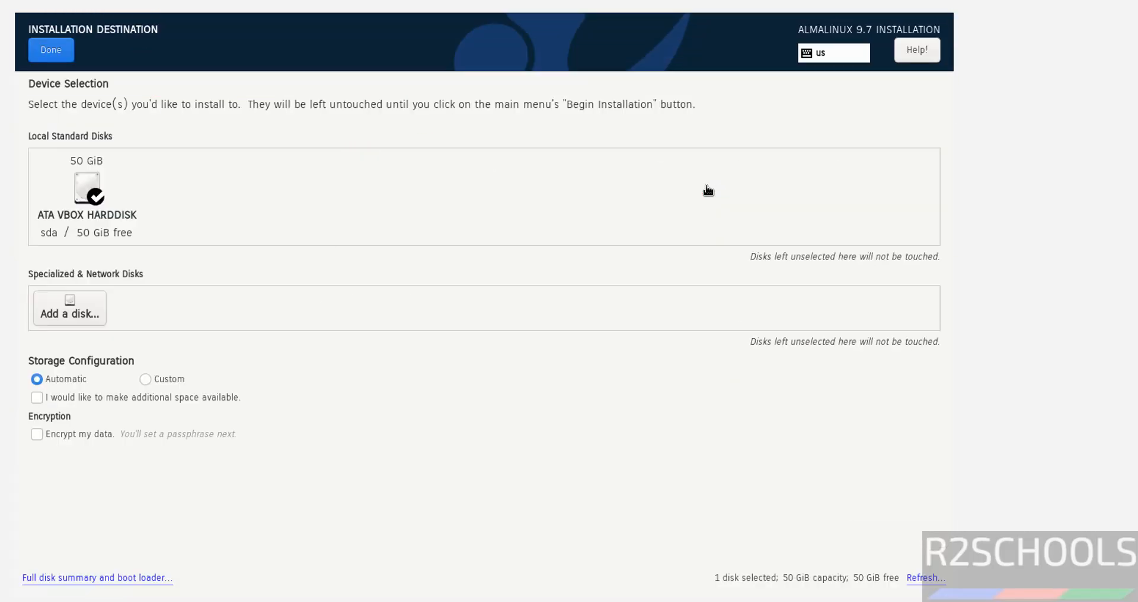
click(52, 50)
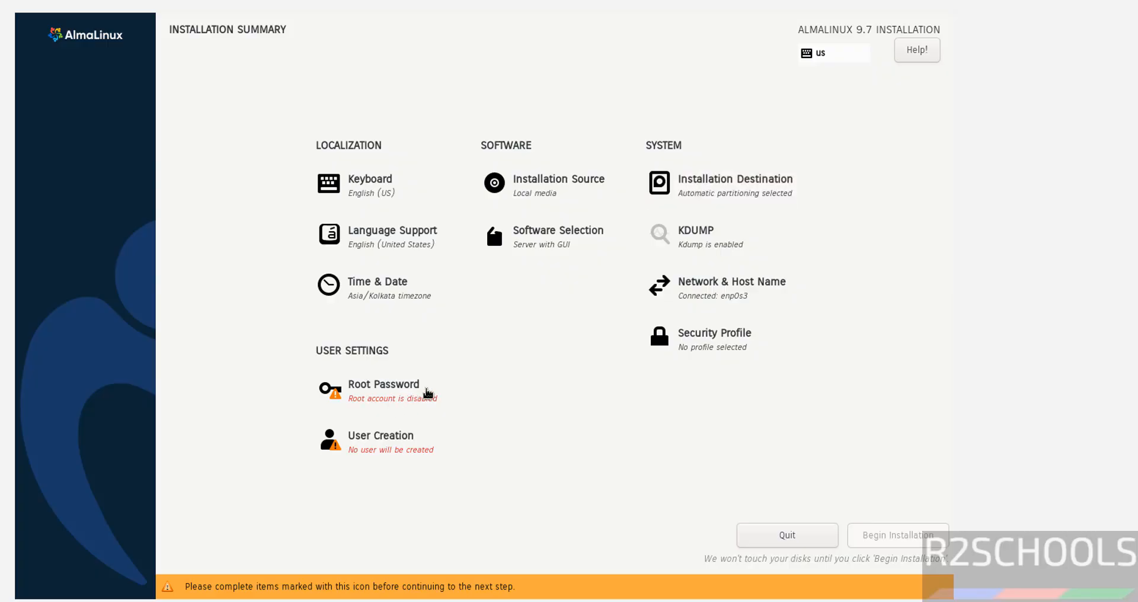
Step: Unlock the root account and enter and confirm the root password
click(405, 397)
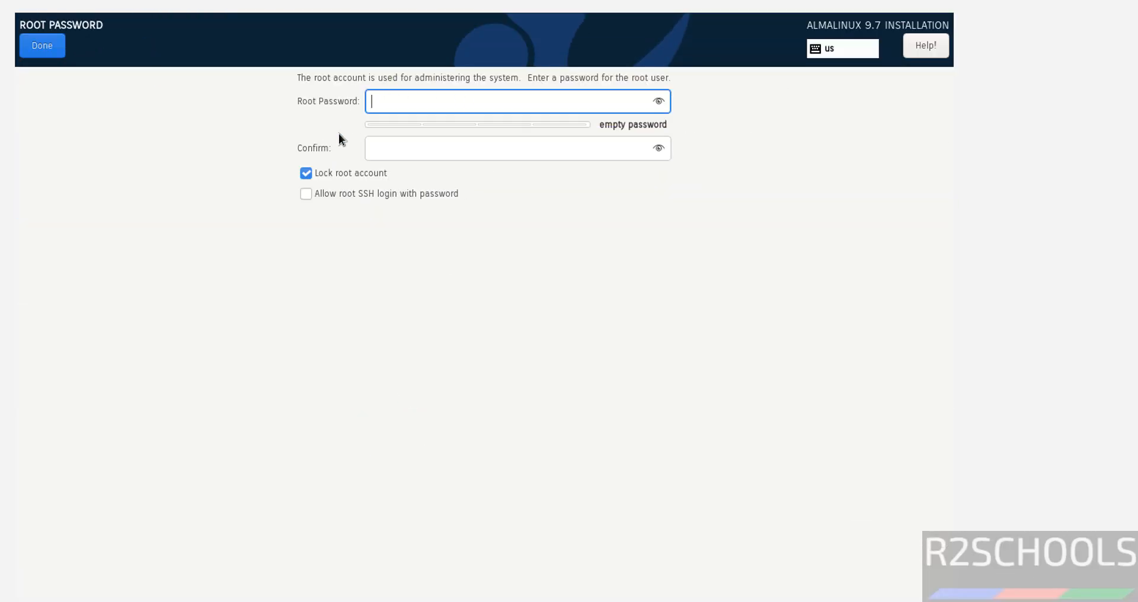
click(319, 174)
click(392, 111)
text(••)
key(BackSpace)
key(BackSpace)
text(••••)
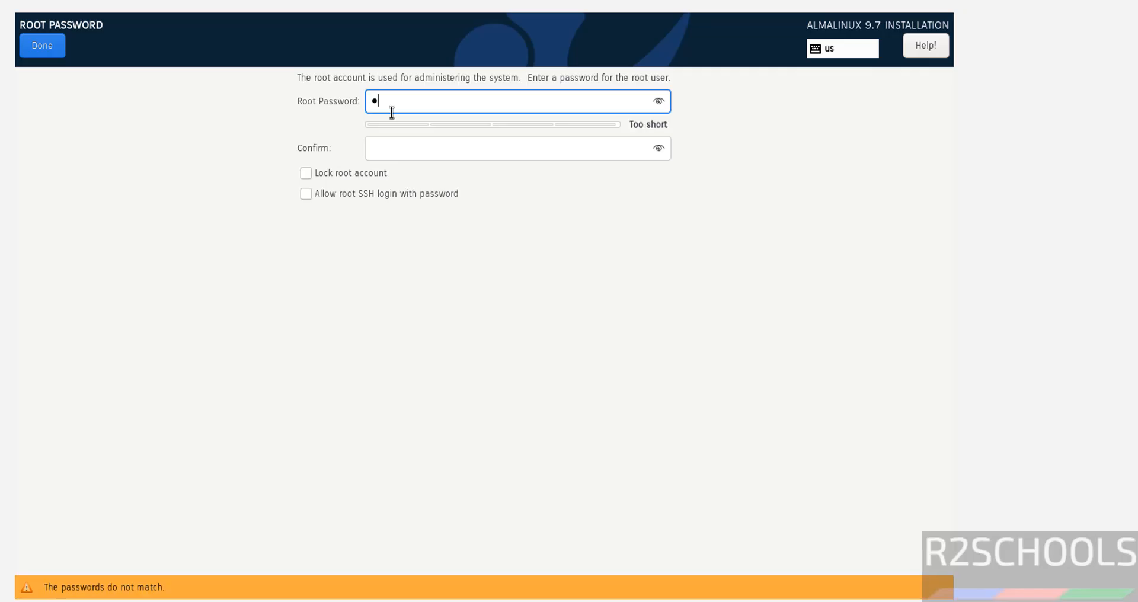
text(•••••)
key(Tab)
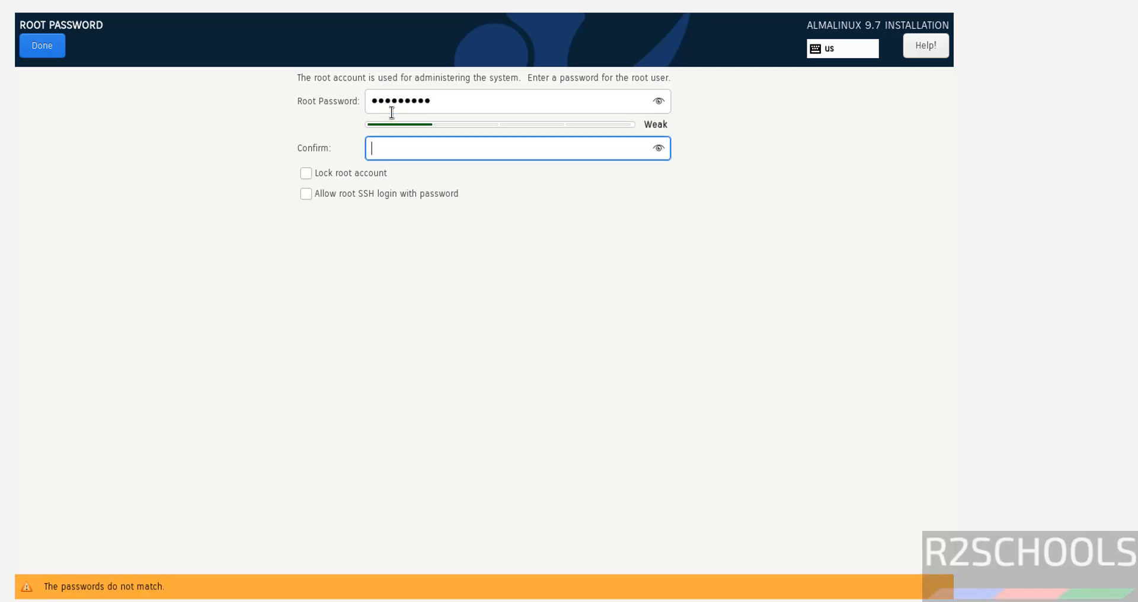
text(•••••••••)
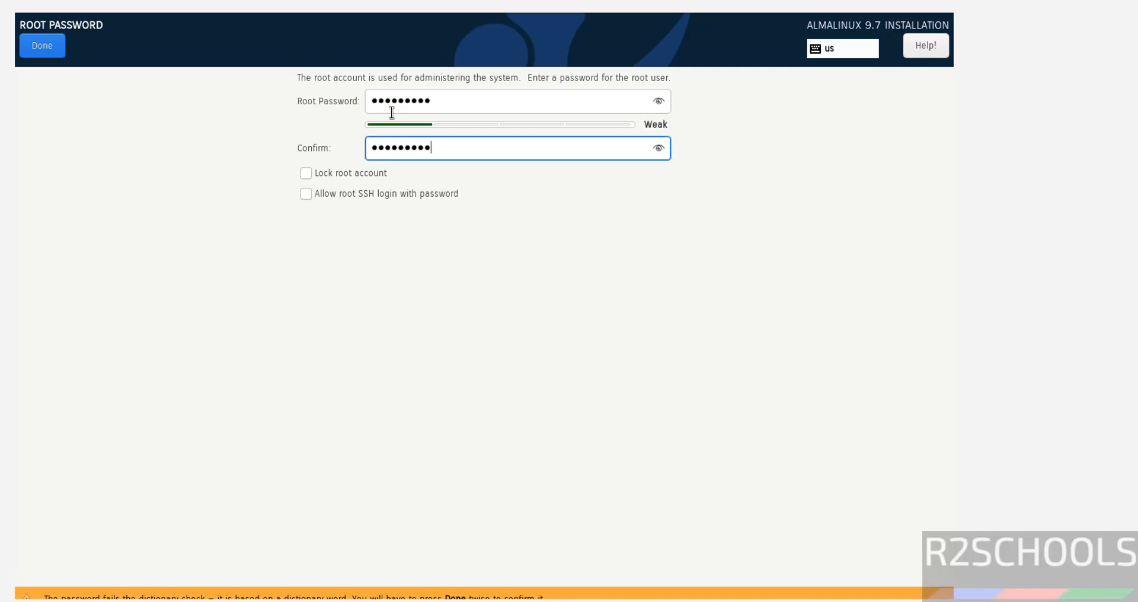
Step: Allow root SSH login with password and confirm the root password settings
click(338, 191)
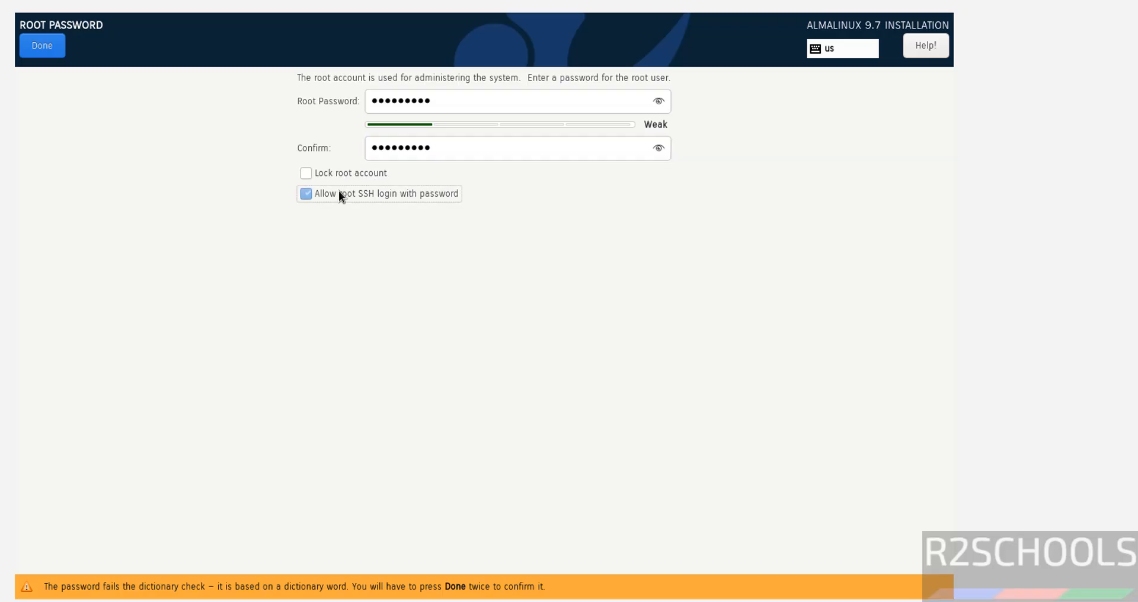
click(48, 42)
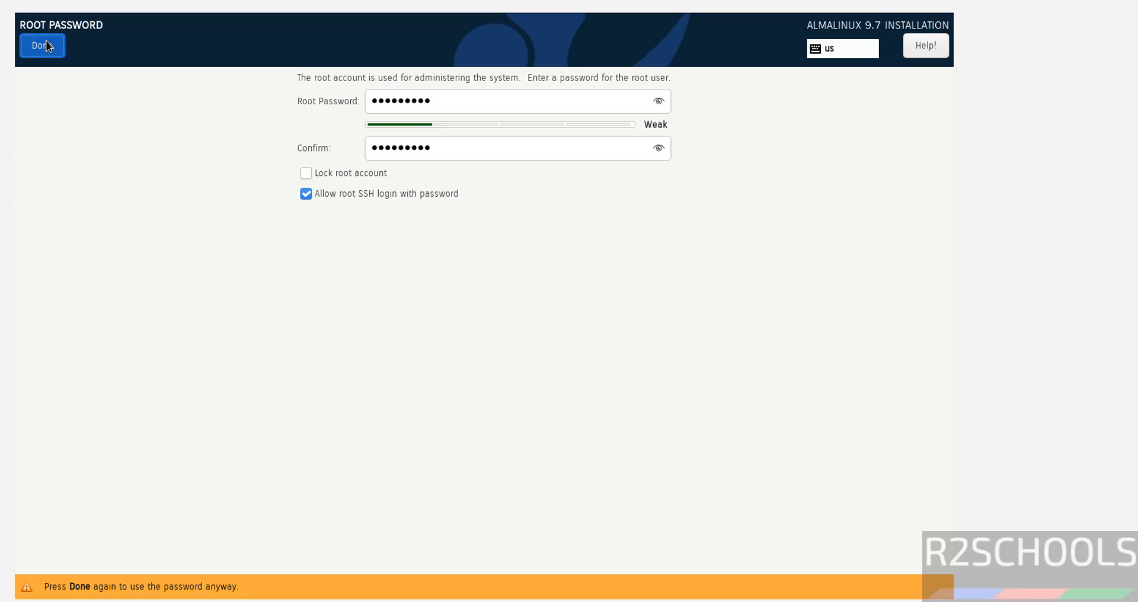
click(47, 45)
Step: Create a user with full name and user name r2schools and make it an administrator
click(407, 457)
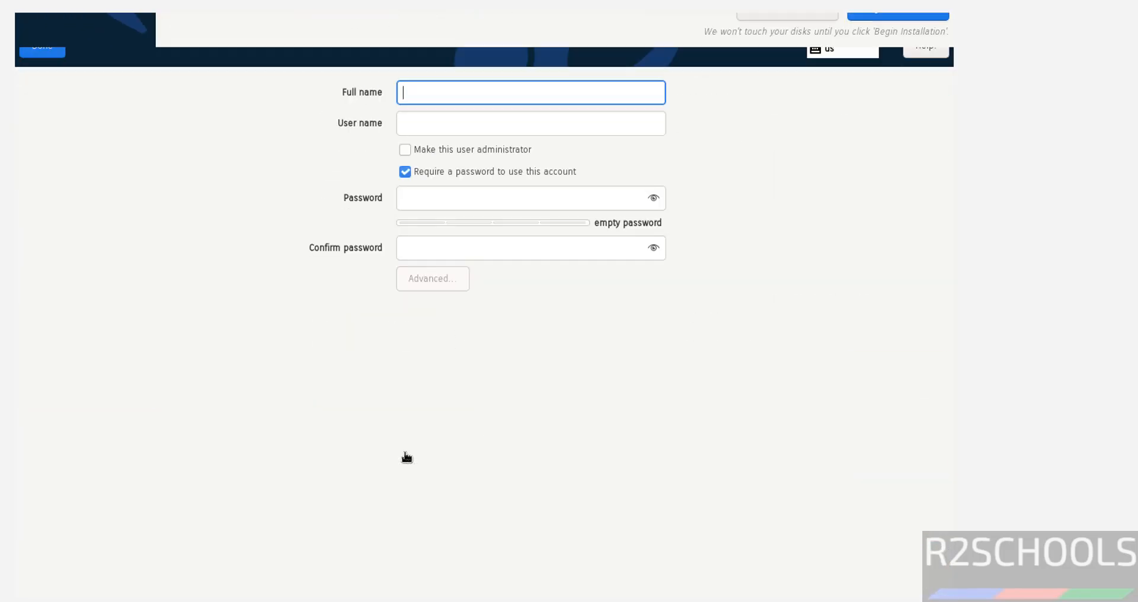
text(r2sch)
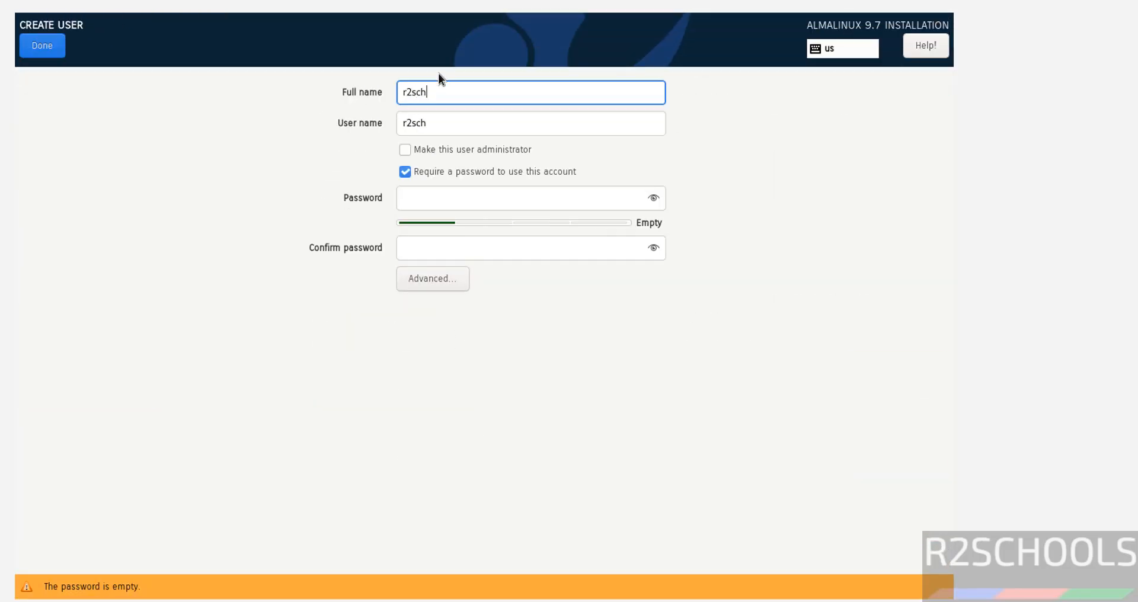
text(ools)
key(Tab)
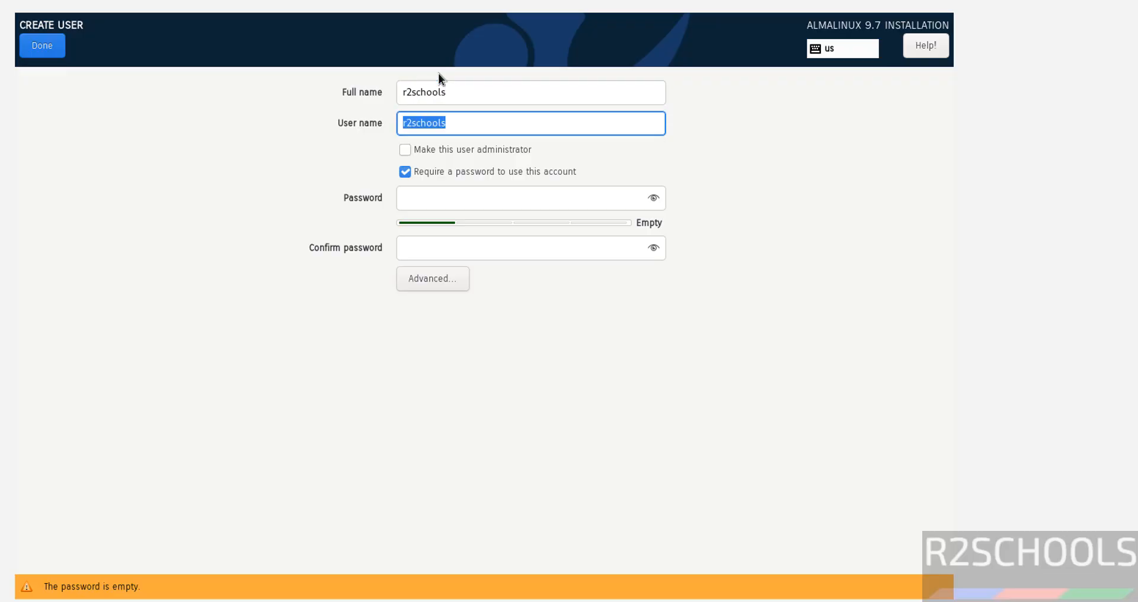
key(Tab)
key(space)
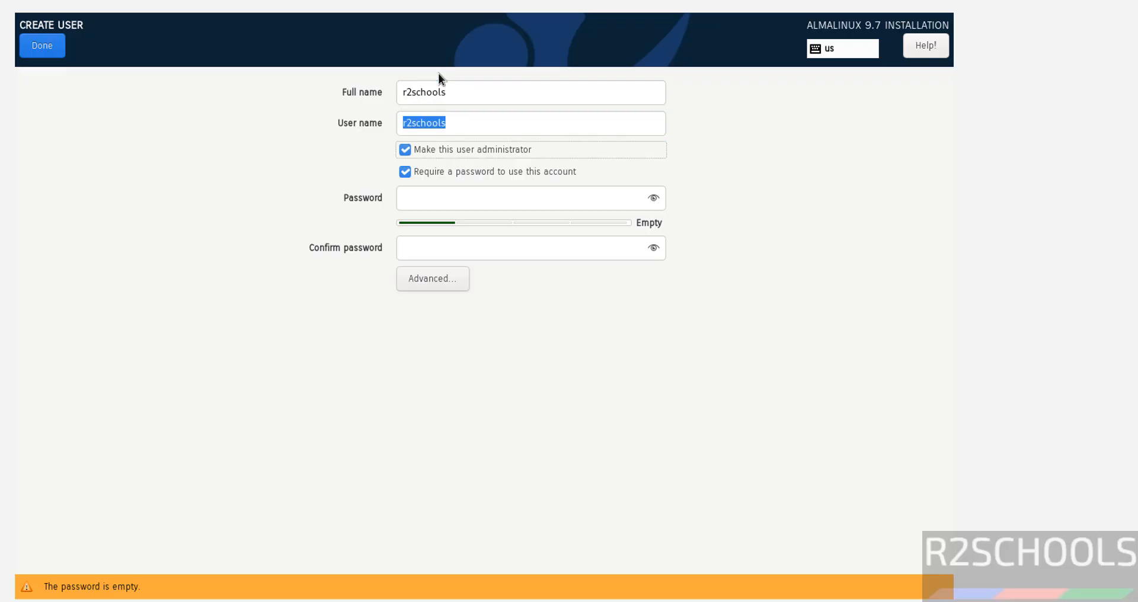
Step: Enter and confirm the new user's password, then confirm the user creation despite the weak password
click(450, 203)
text(********)
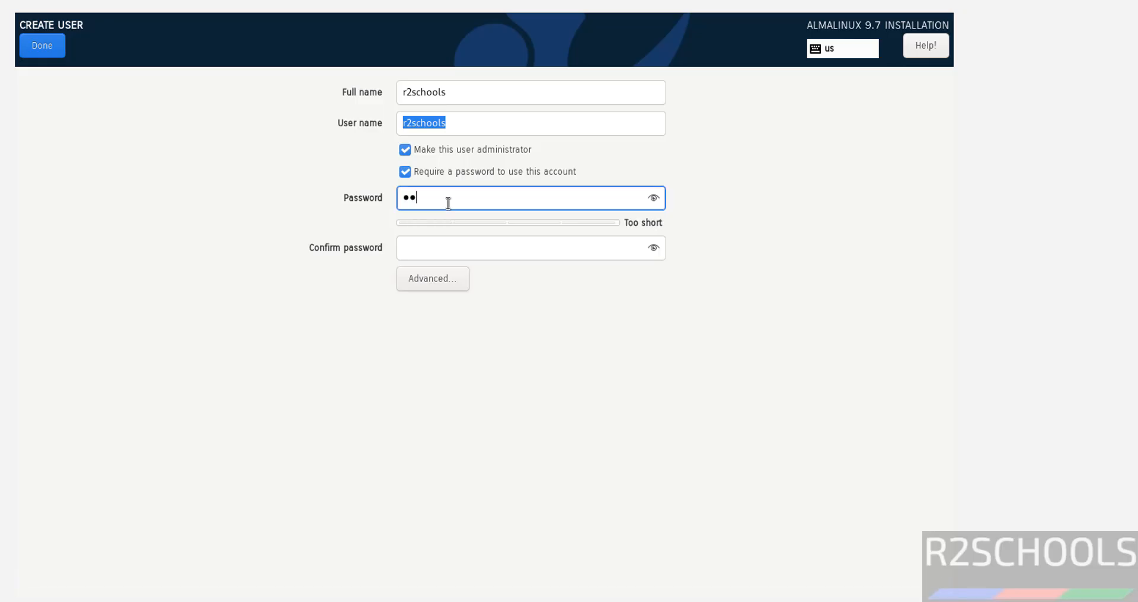
text(*)
key(Tab)
text(********)
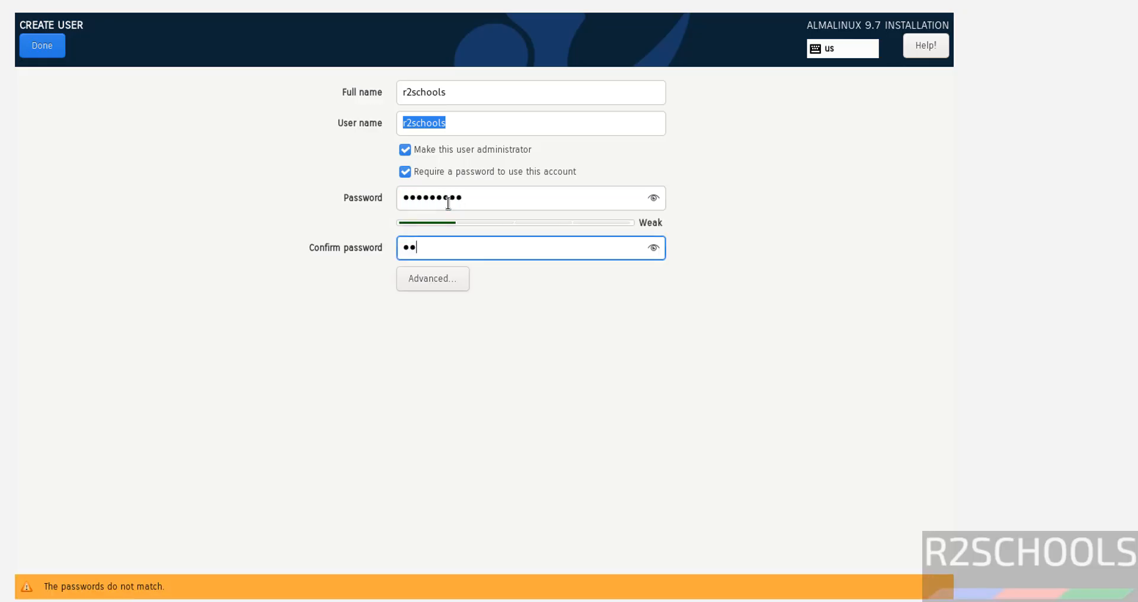
text(*)
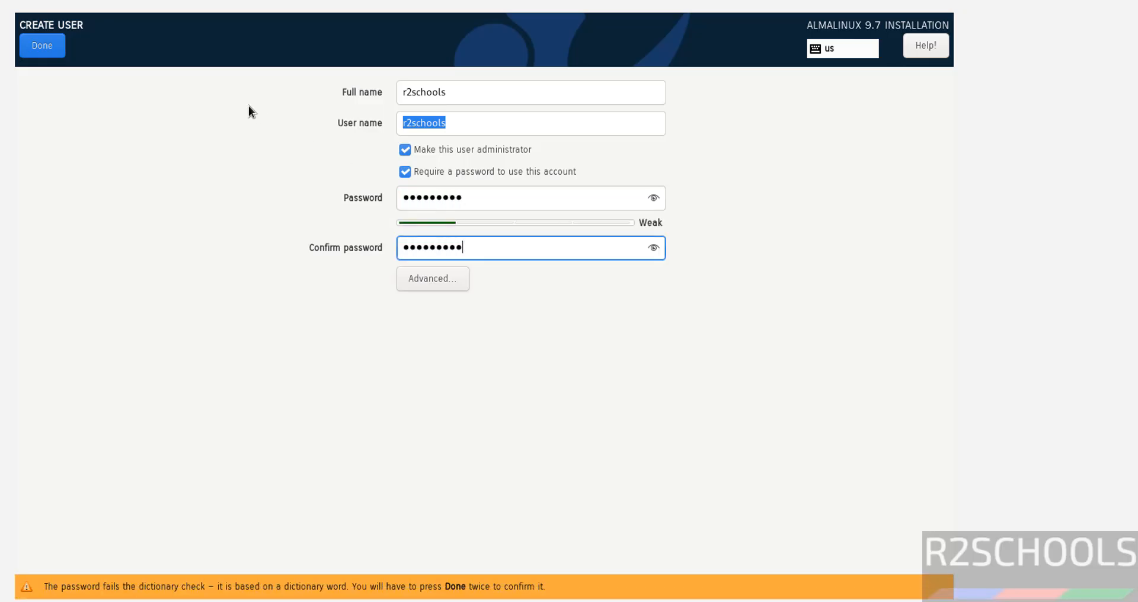
click(41, 37)
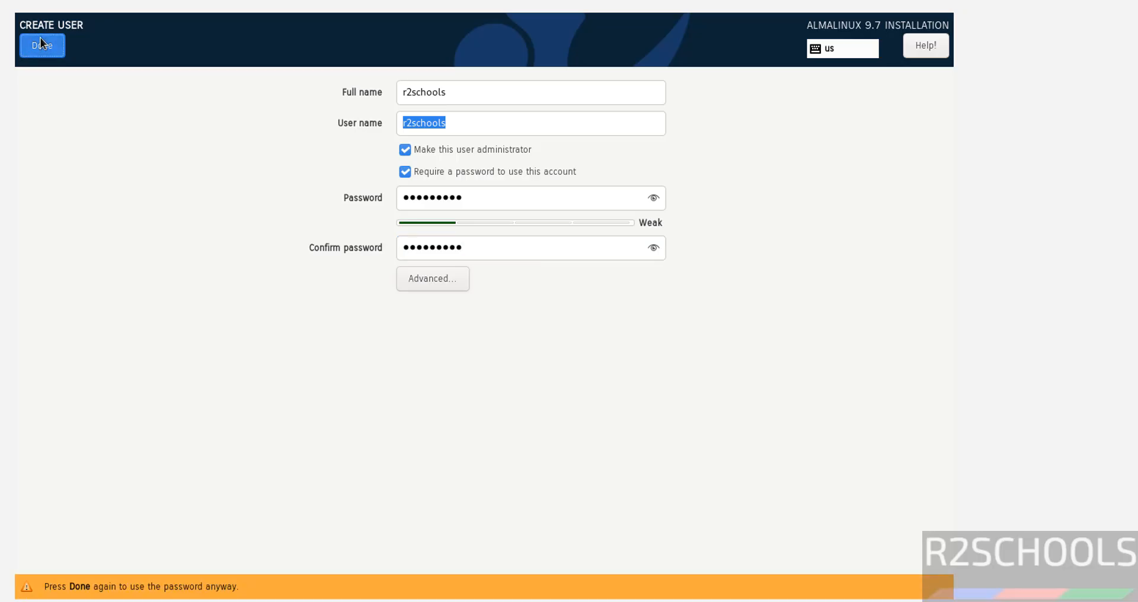
click(56, 48)
Step: Add DNS Name Server to the Server with GUI software selection
click(526, 254)
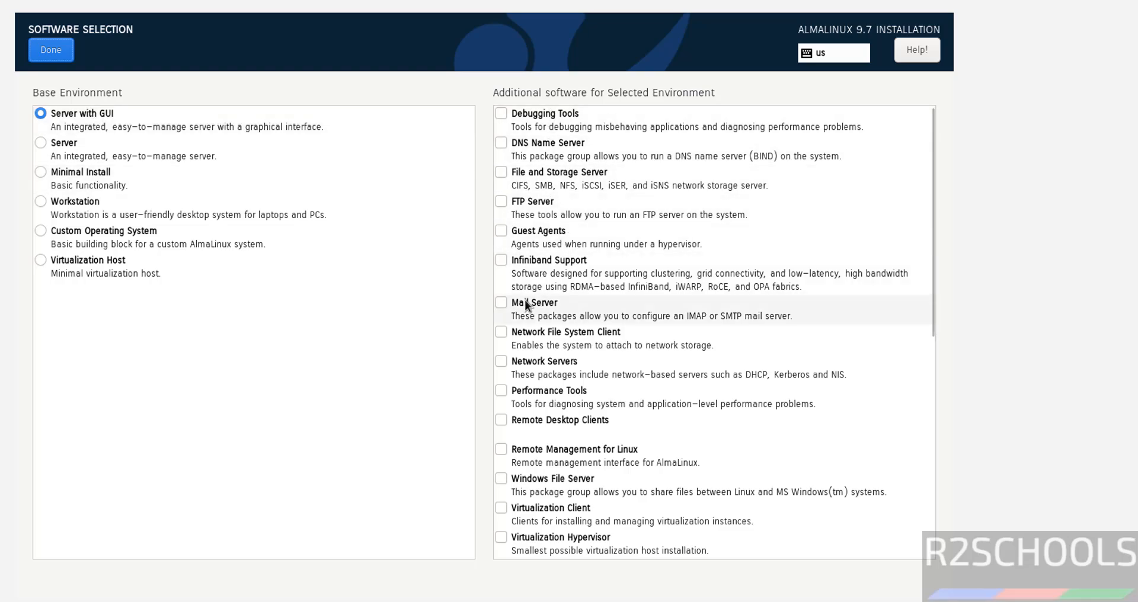
click(502, 143)
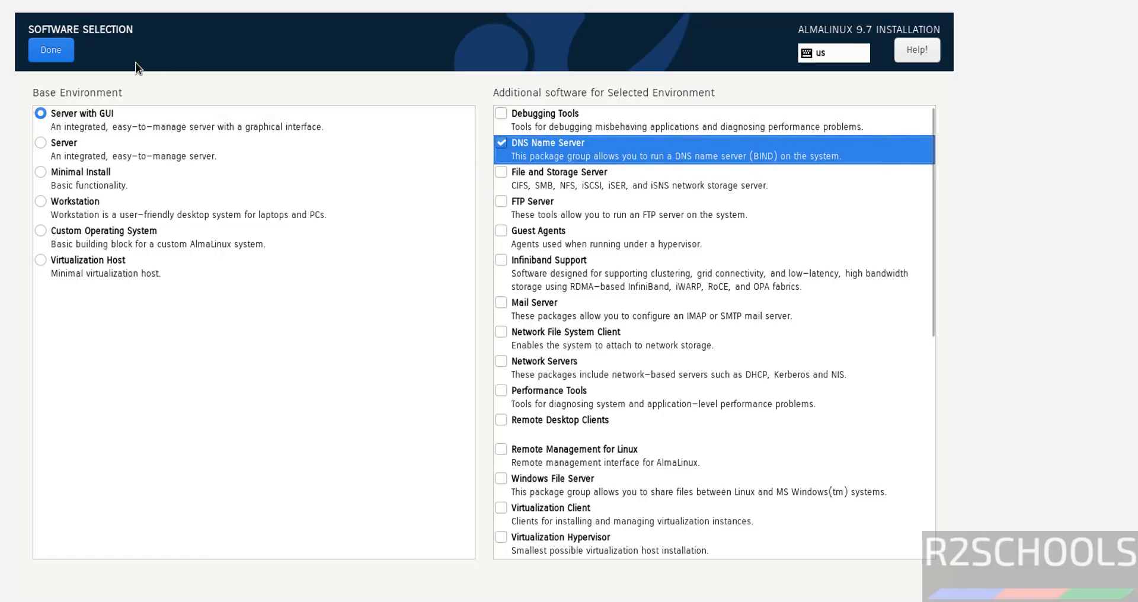
click(50, 50)
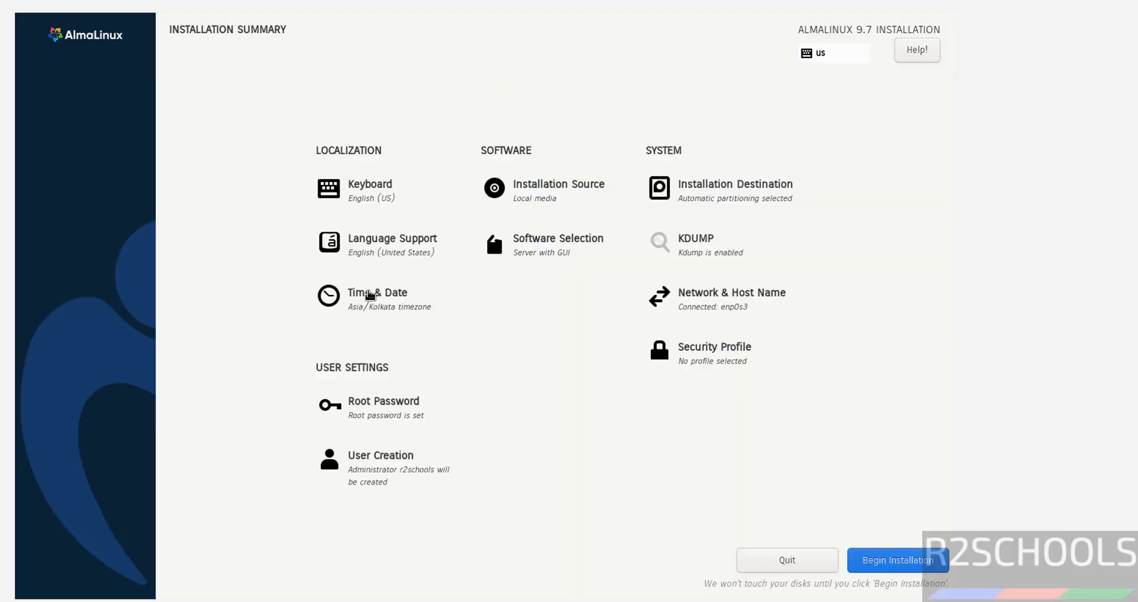
Step: Check the Asia/Kolkata time zone setting and begin the installation
click(366, 295)
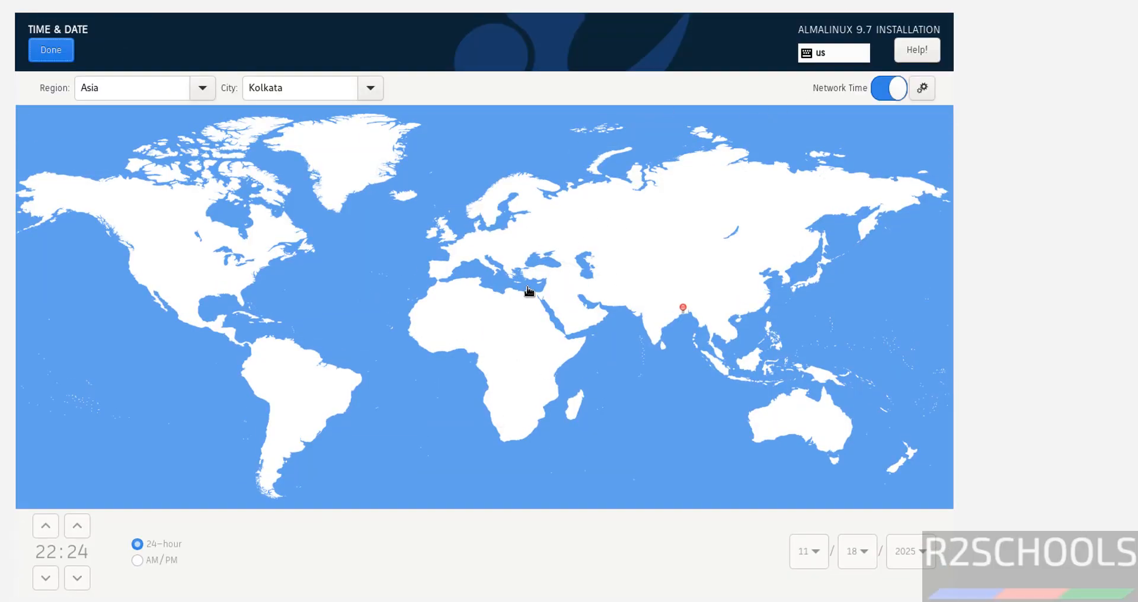
click(69, 57)
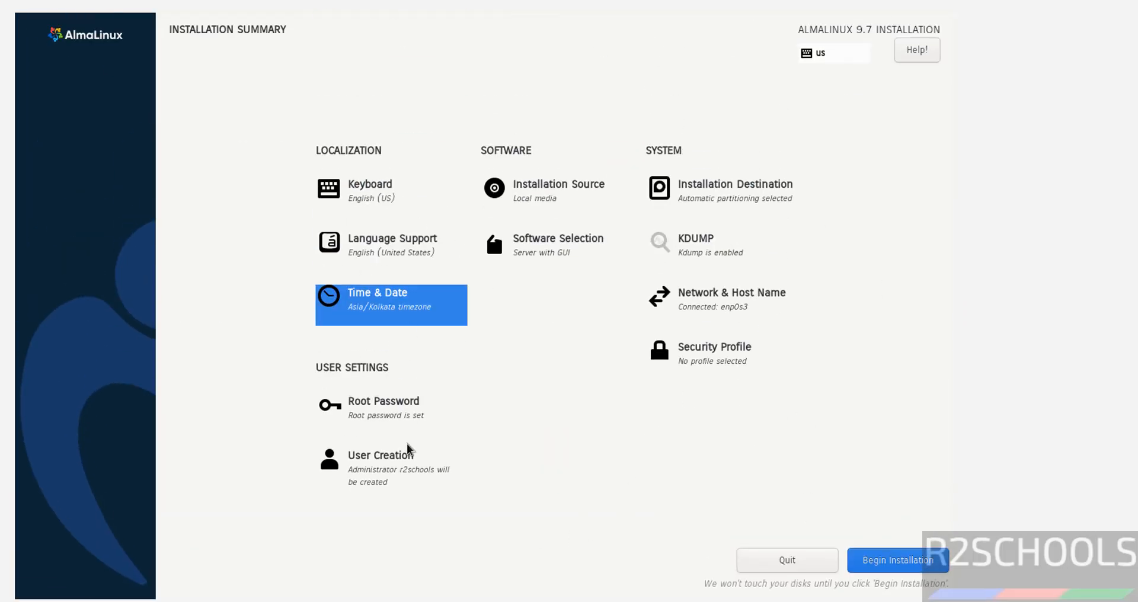
click(884, 563)
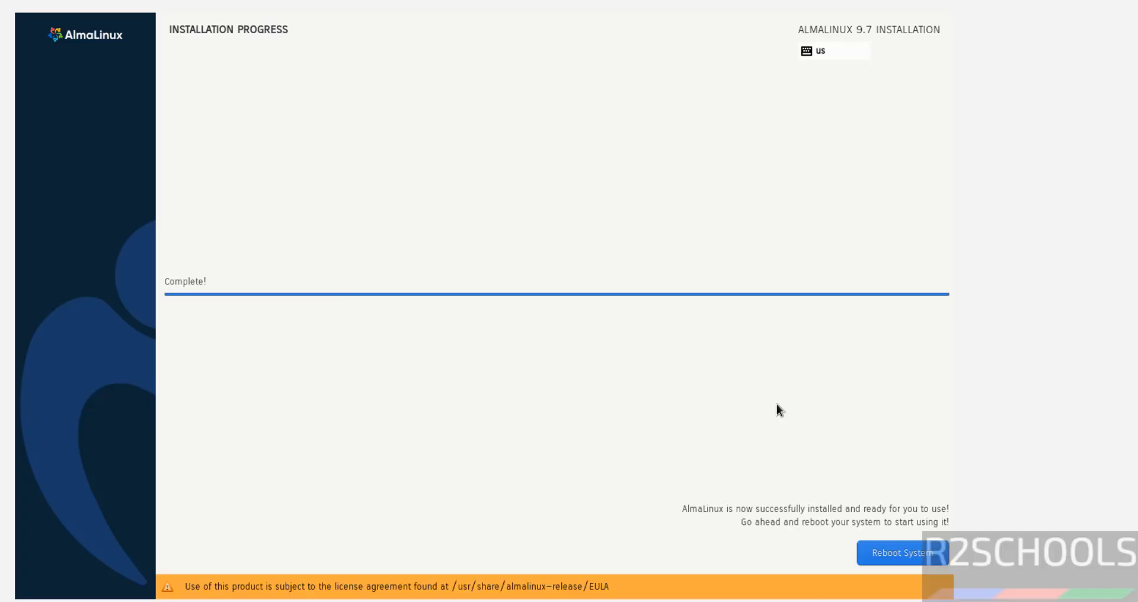
Step: Reboot the installed system and log in as r2schools with the user's password
click(887, 559)
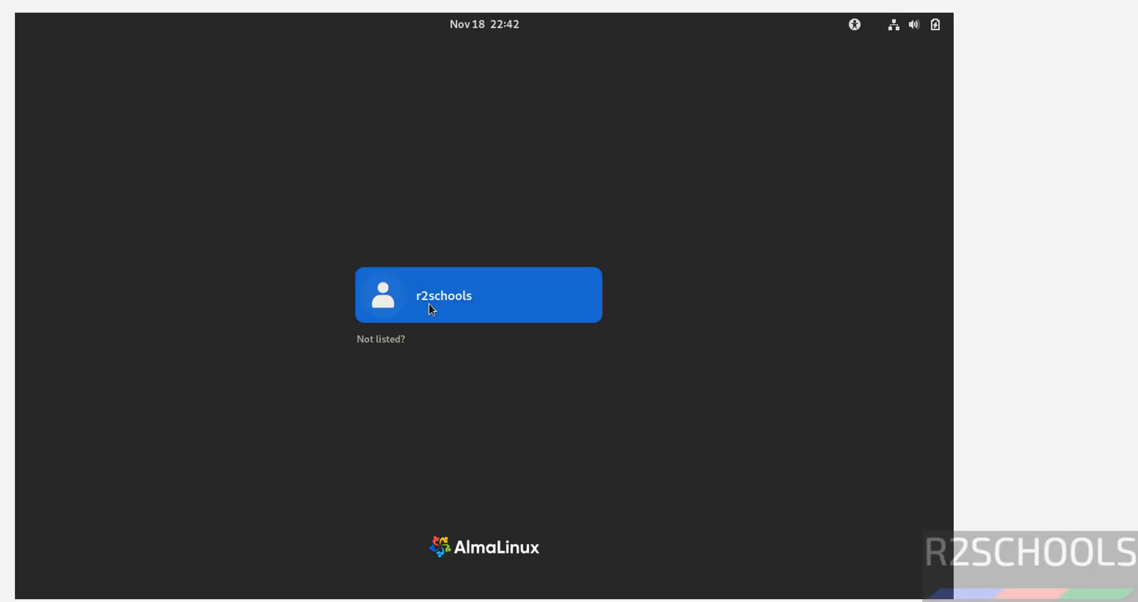
click(428, 303)
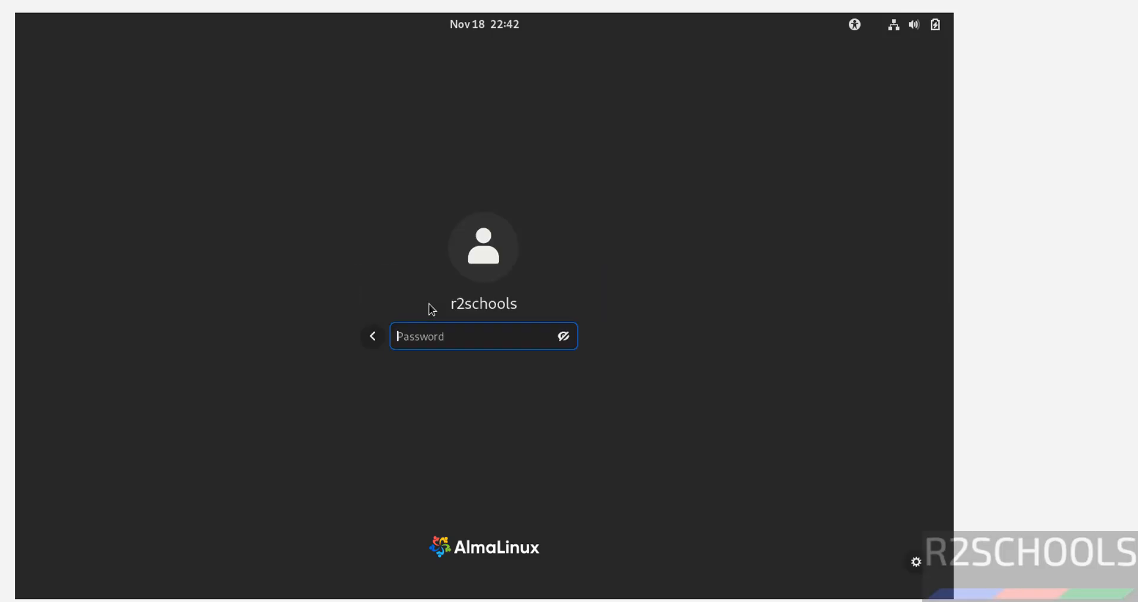
text(•••••••••)
key(Return)
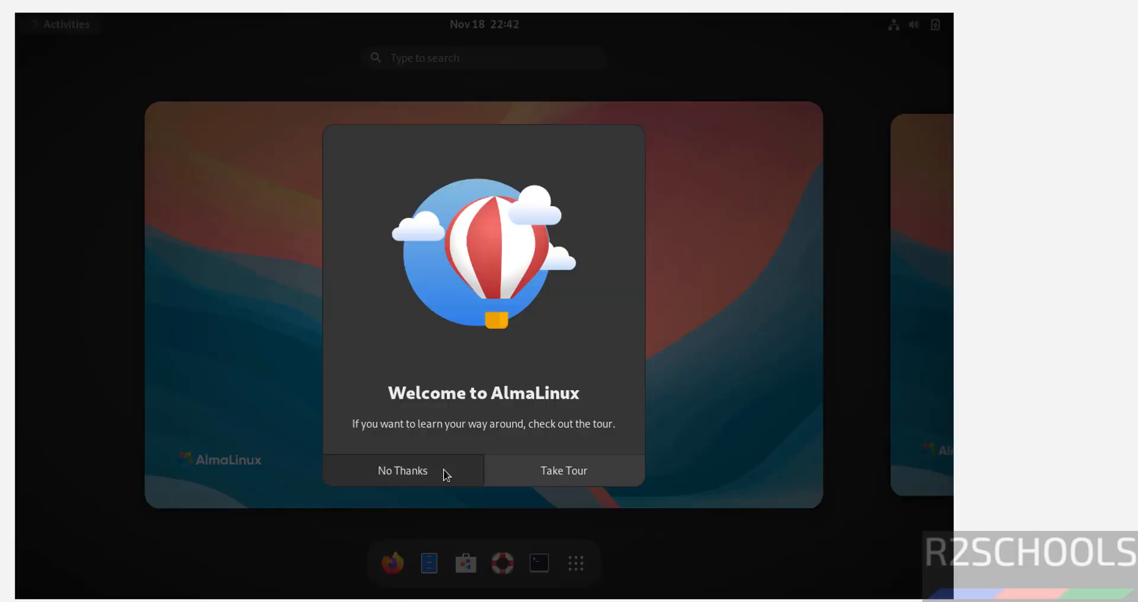
Step: Skip the welcome tour, open a Terminal and set its profile font to Monospace size 15
click(443, 469)
click(543, 569)
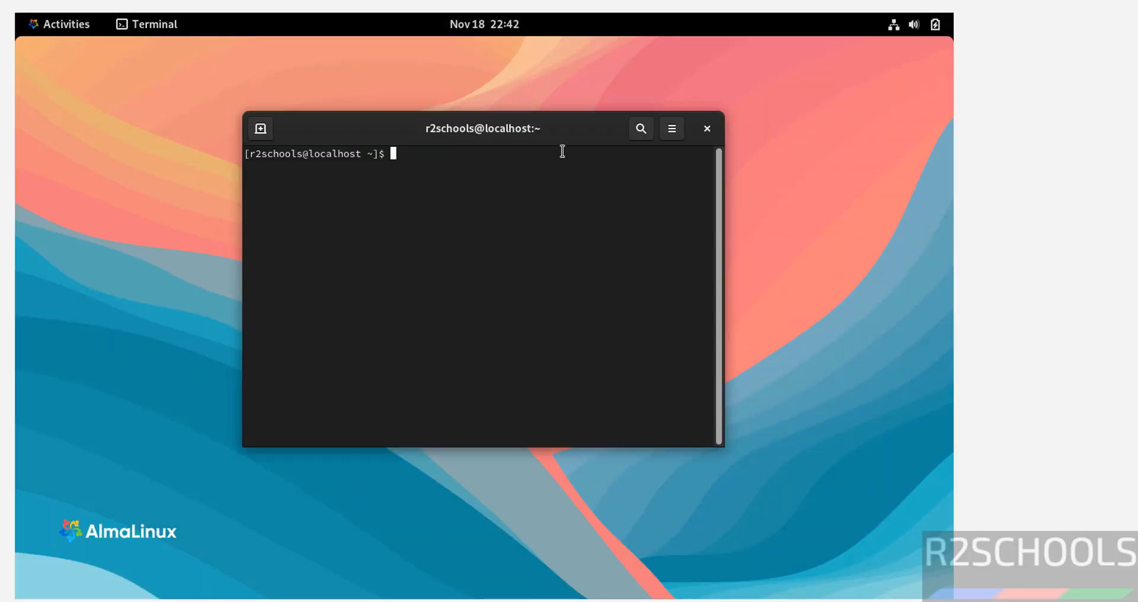
click(670, 130)
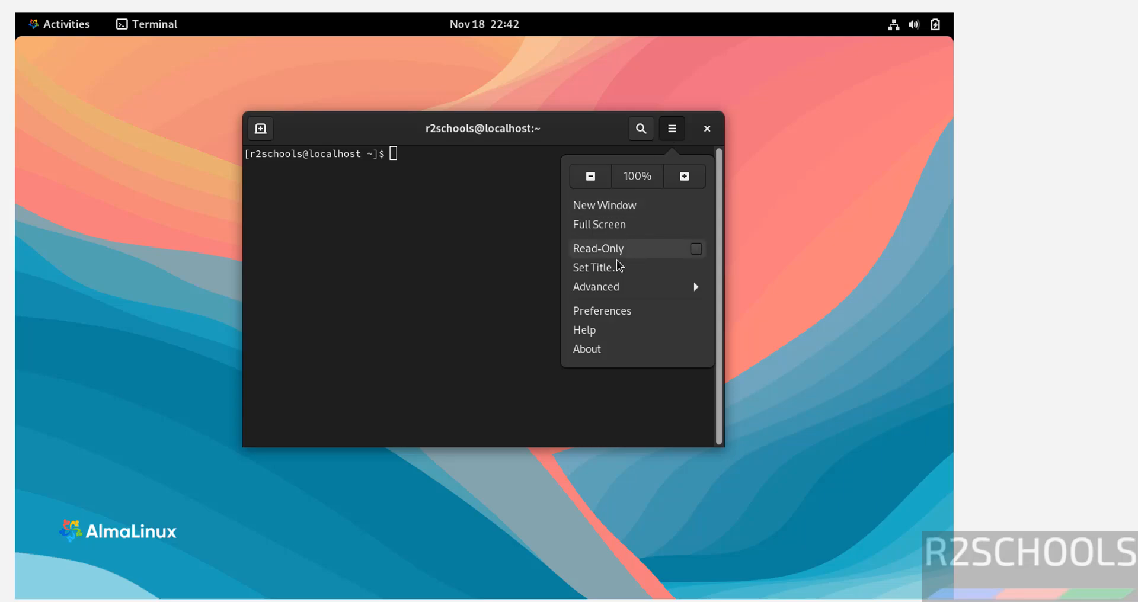
click(590, 311)
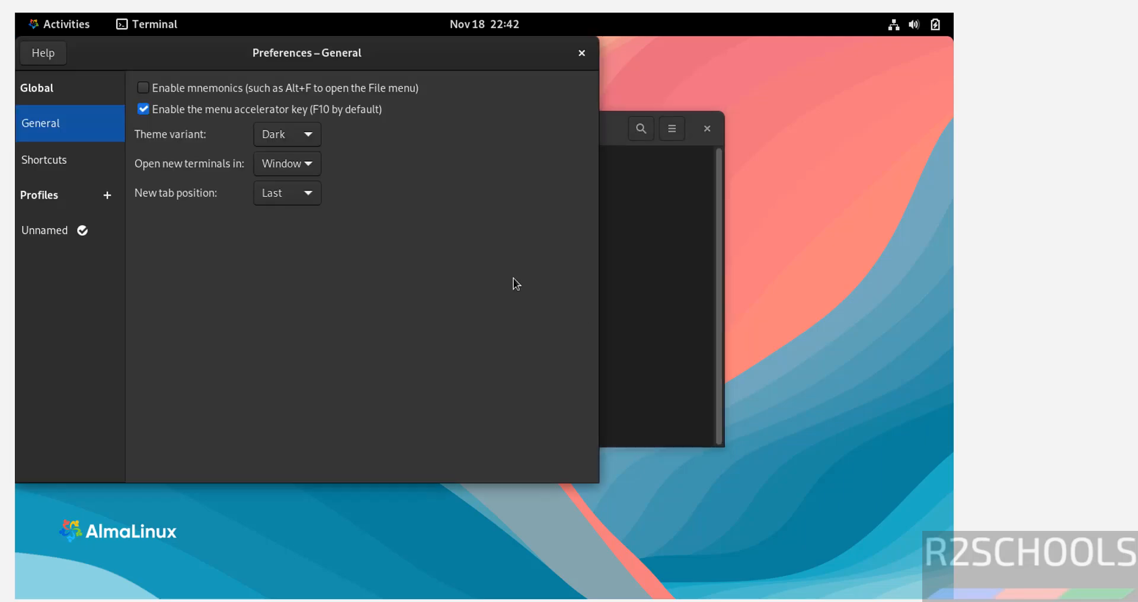
click(45, 229)
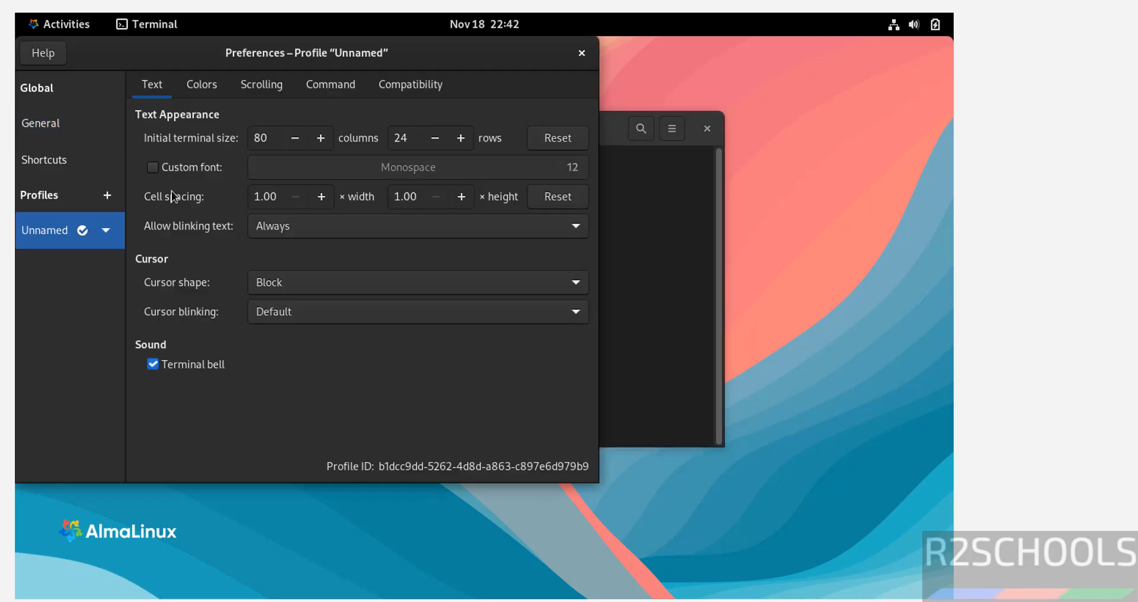
click(188, 166)
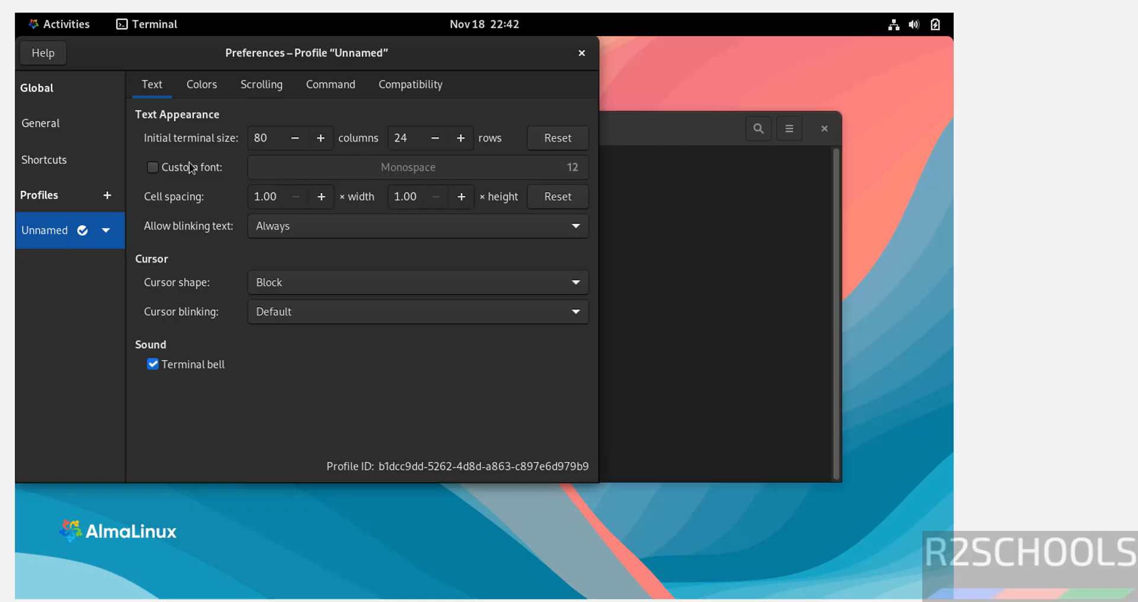
click(567, 169)
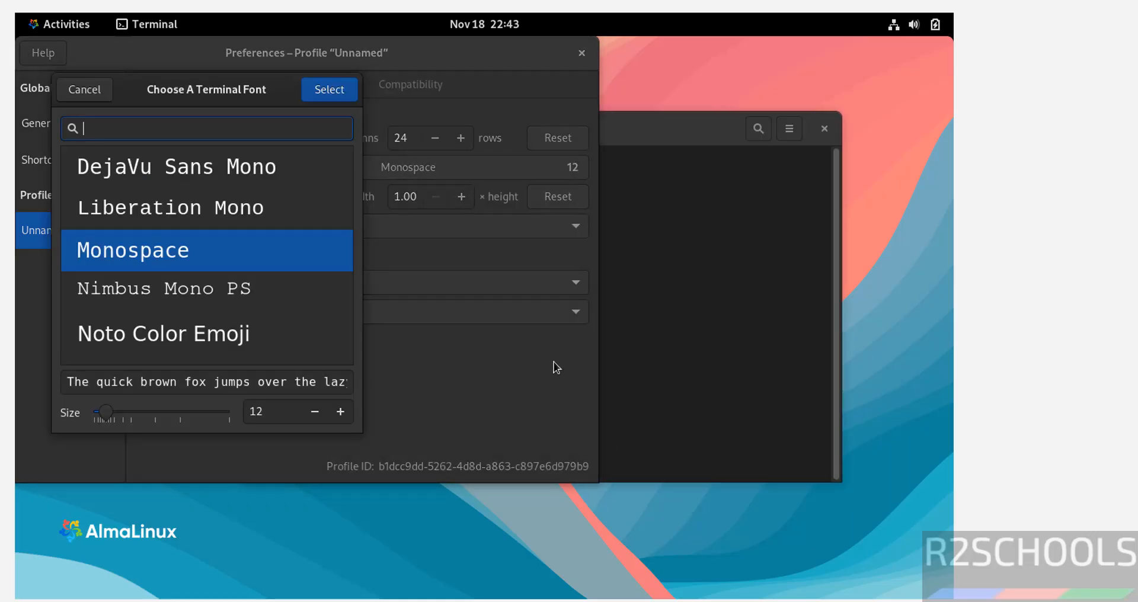
click(340, 411)
click(340, 411)
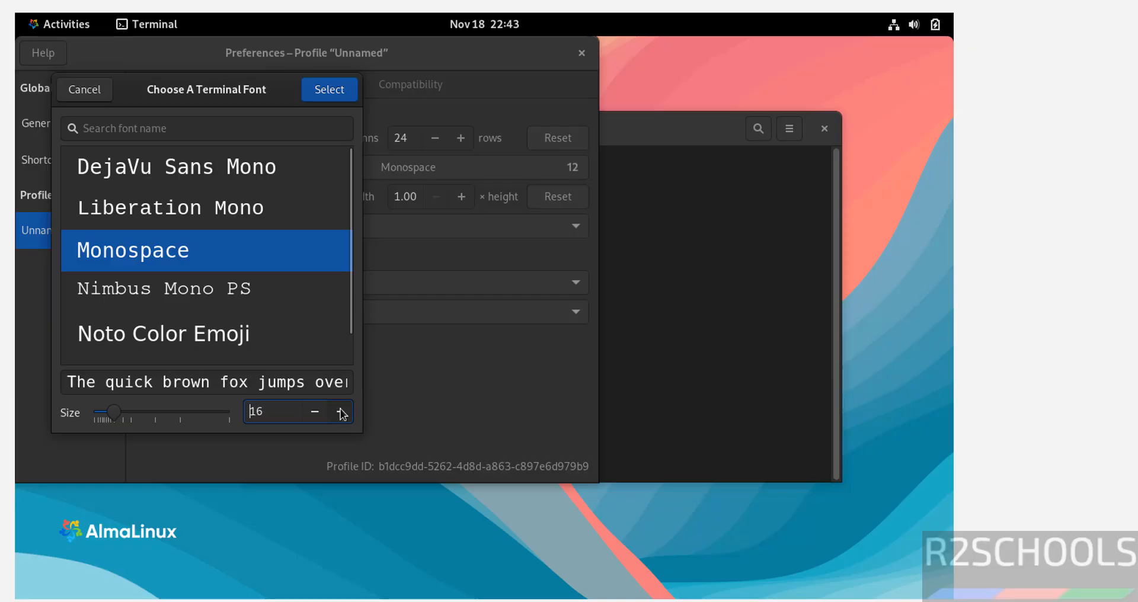
click(340, 411)
click(340, 411)
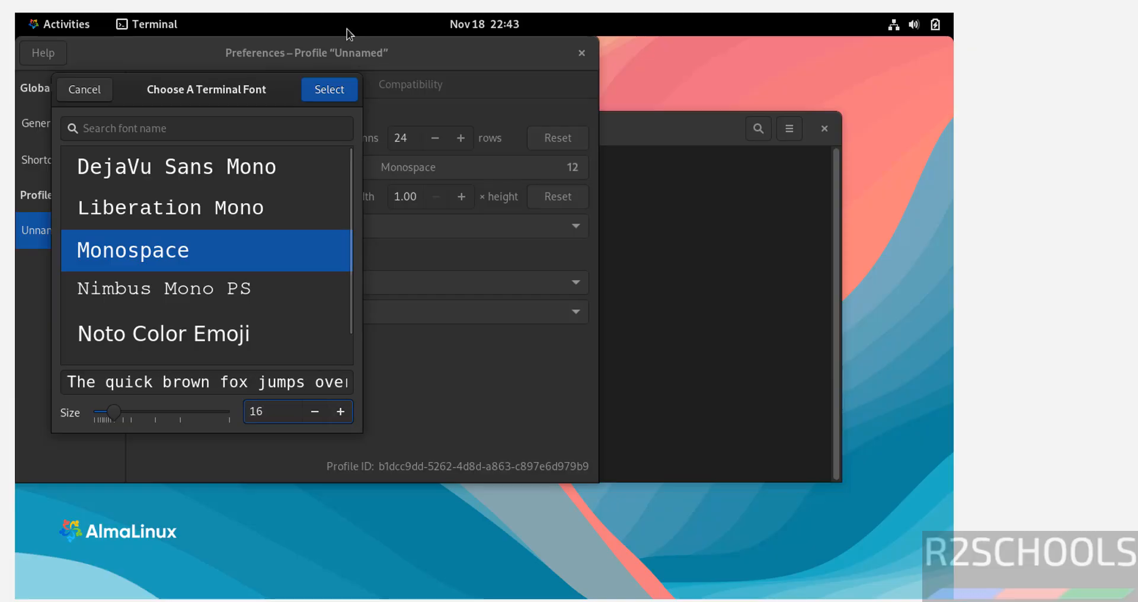
click(311, 418)
click(328, 90)
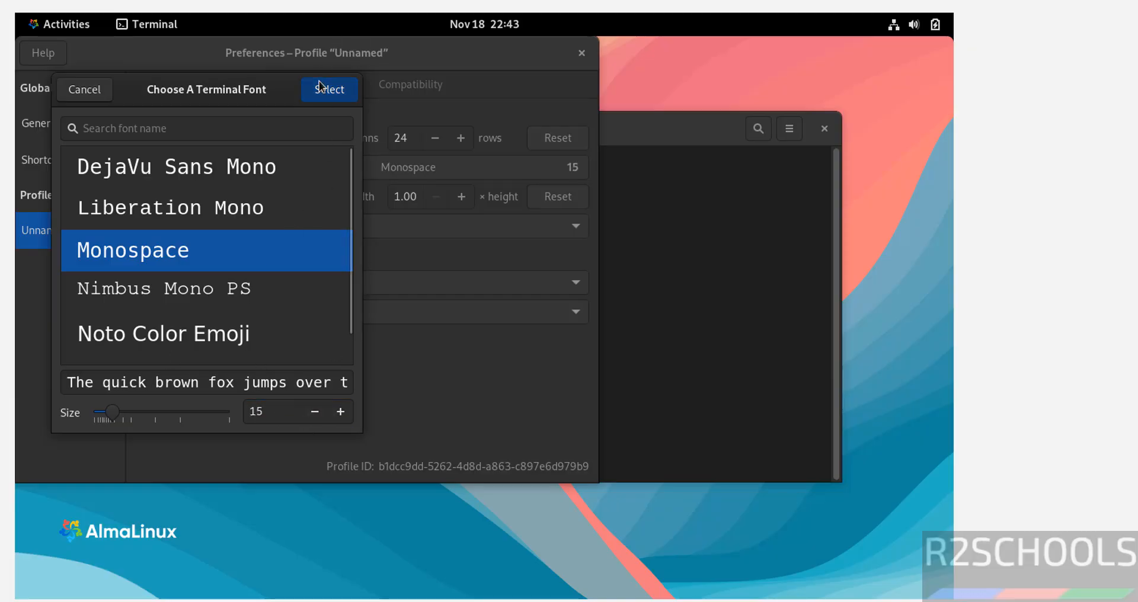
click(580, 53)
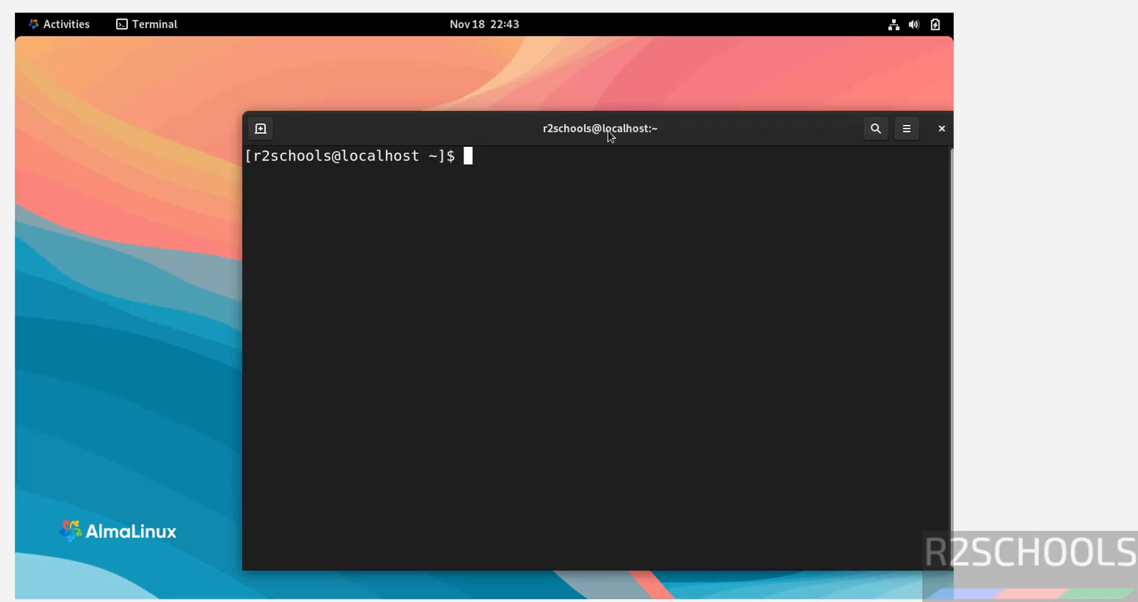
Step: Display the OS release details with more /etc/os-release
drag(607, 130, 425, 72)
text(m)
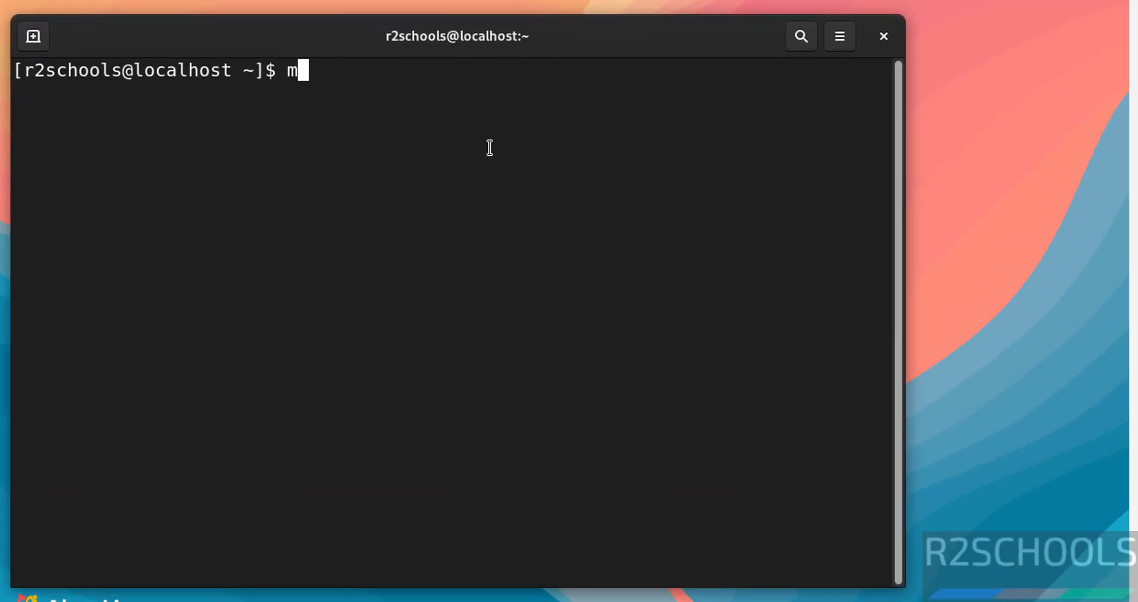
text(ore /etc)
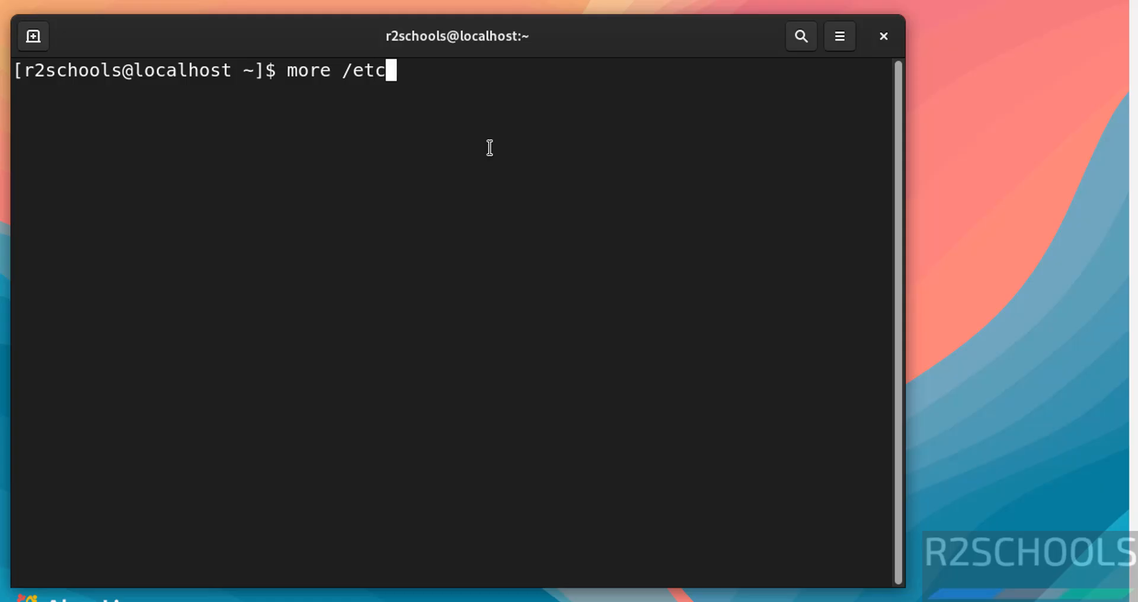
text(/os-re)
key(BackSpace)
text(re)
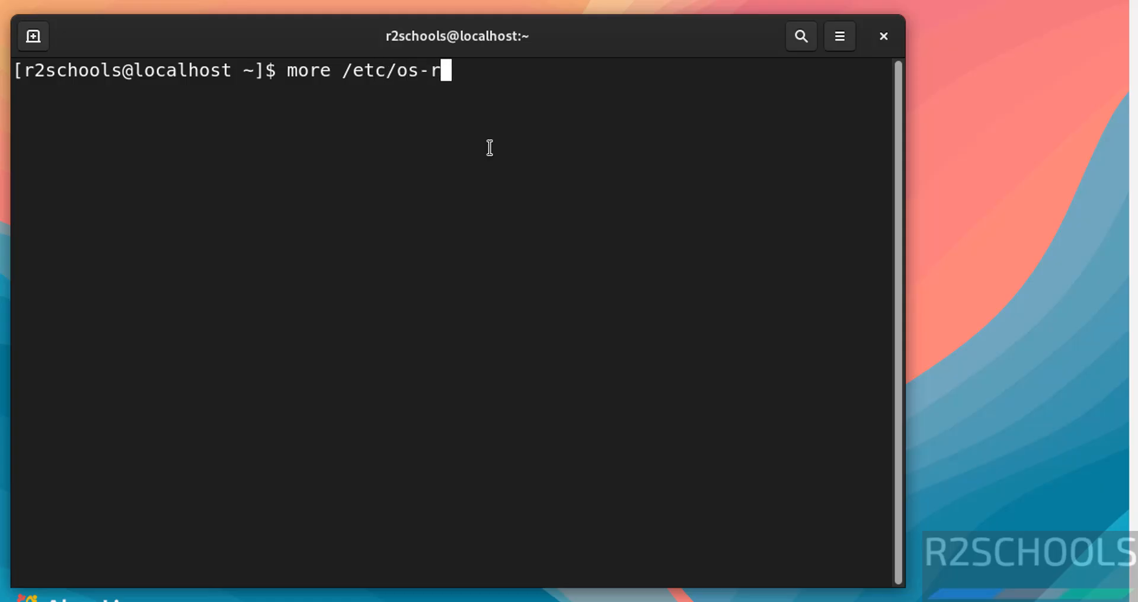
key(Tab)
key(Return)
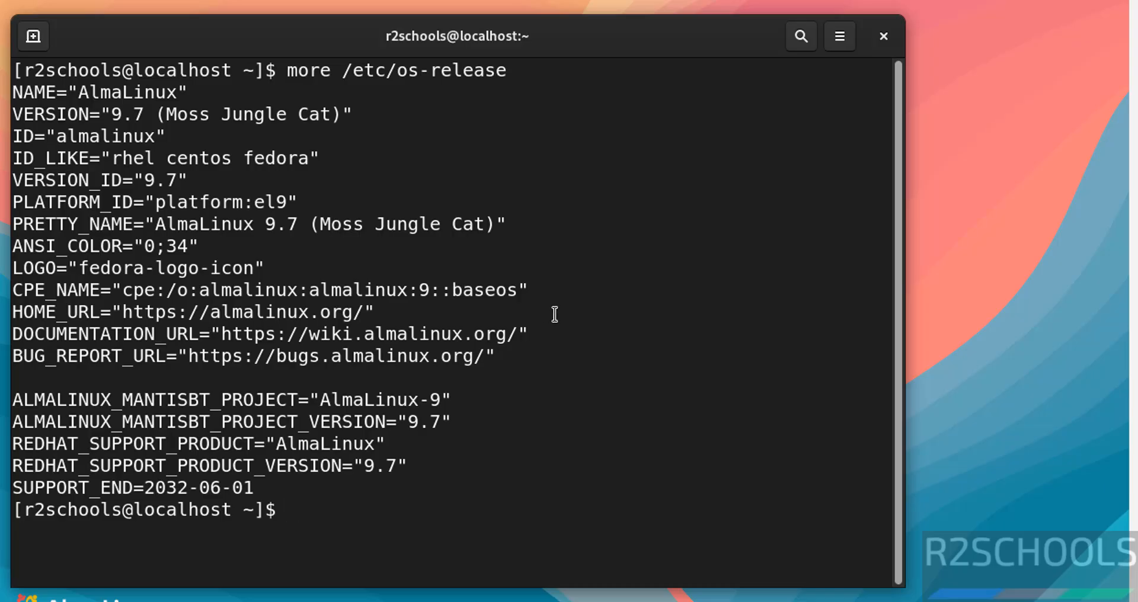
Step: Clear the terminal and run sudo dnf update && sudo dnf upgrade, entering the sudo password
key(ctrl+l)
text(sudo )
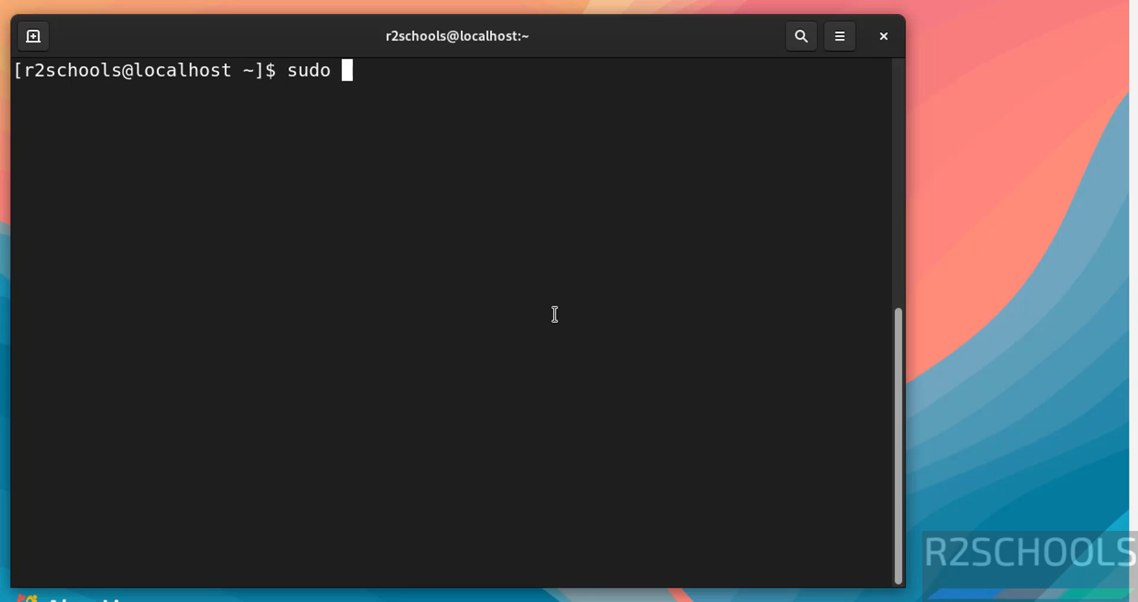
text(dnf update )
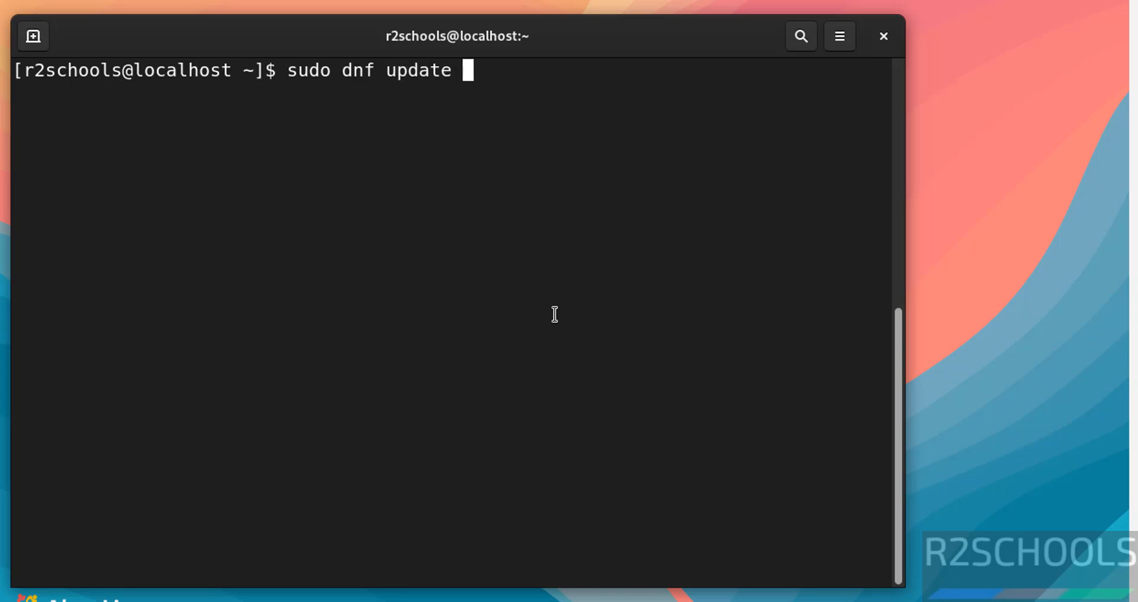
text(&& sudo dnf)
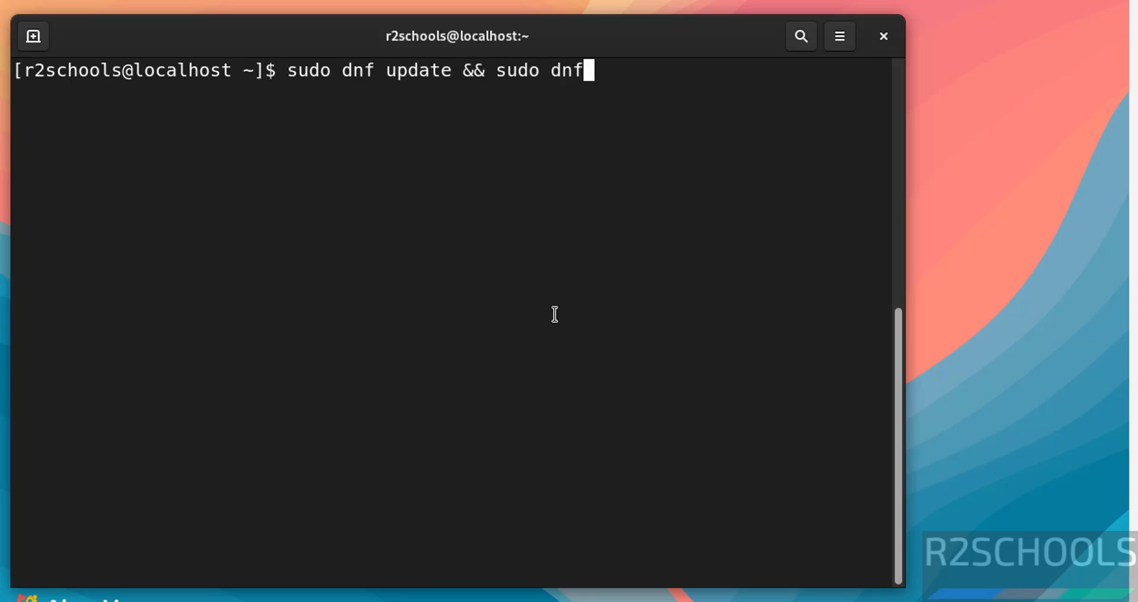
text( upgrade)
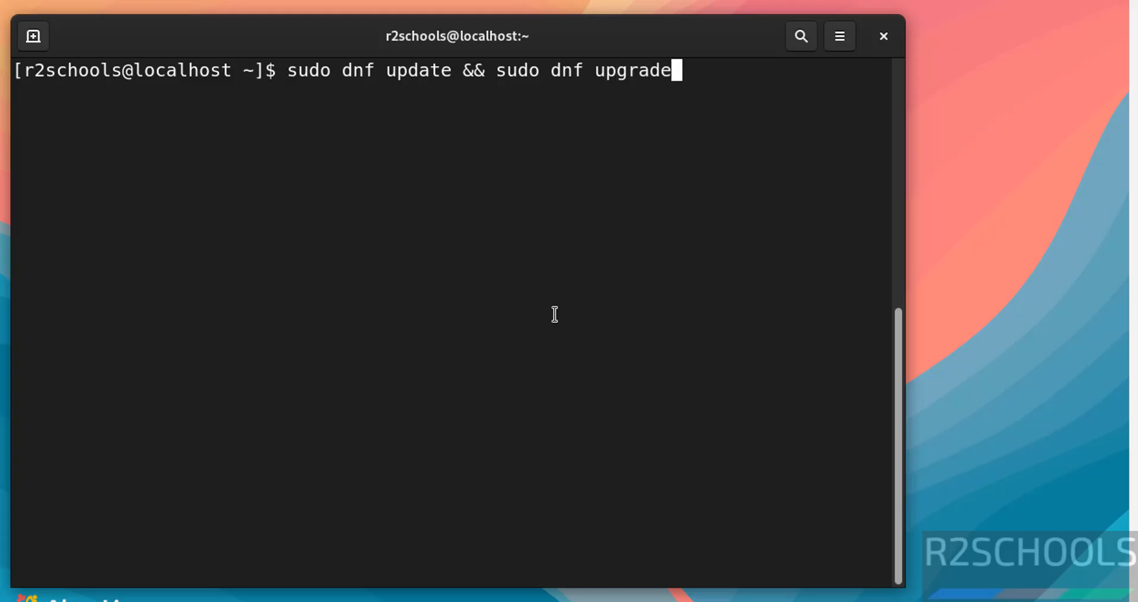
key(Return)
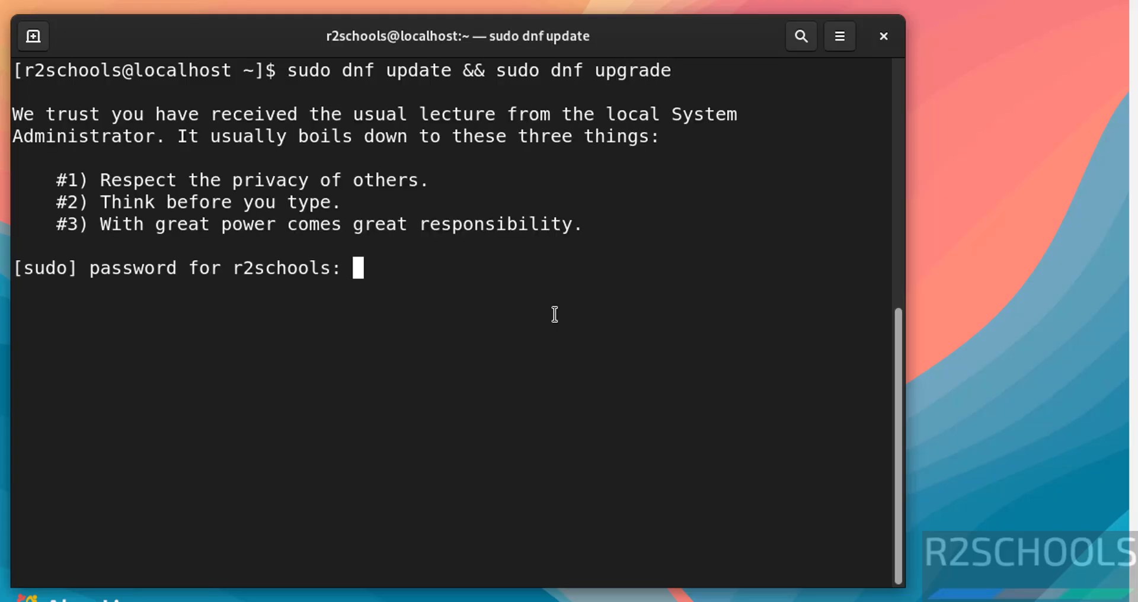
key(Return)
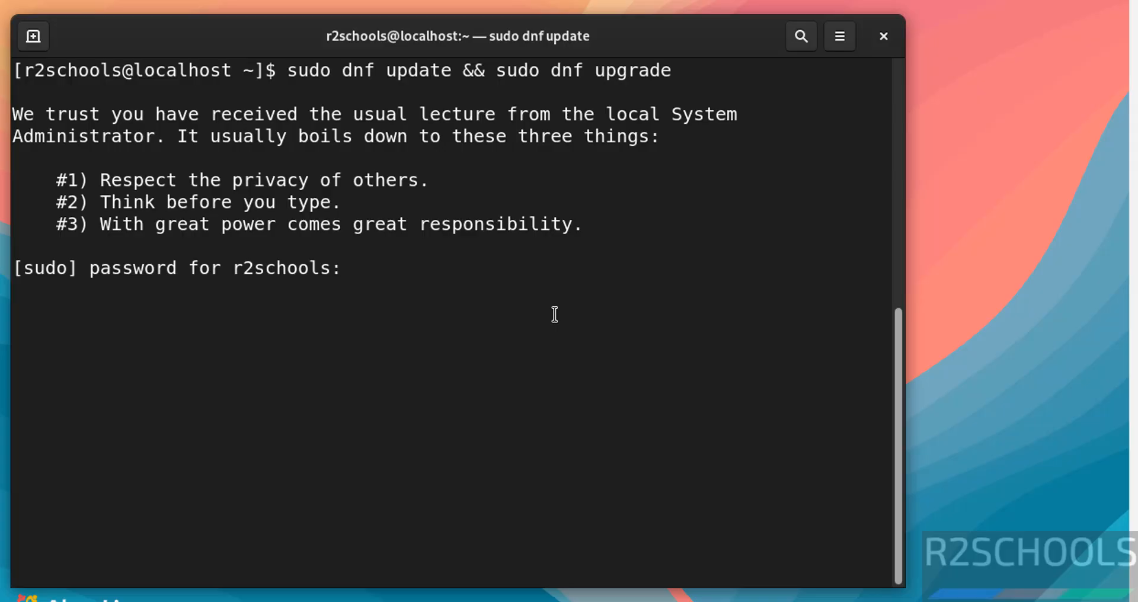